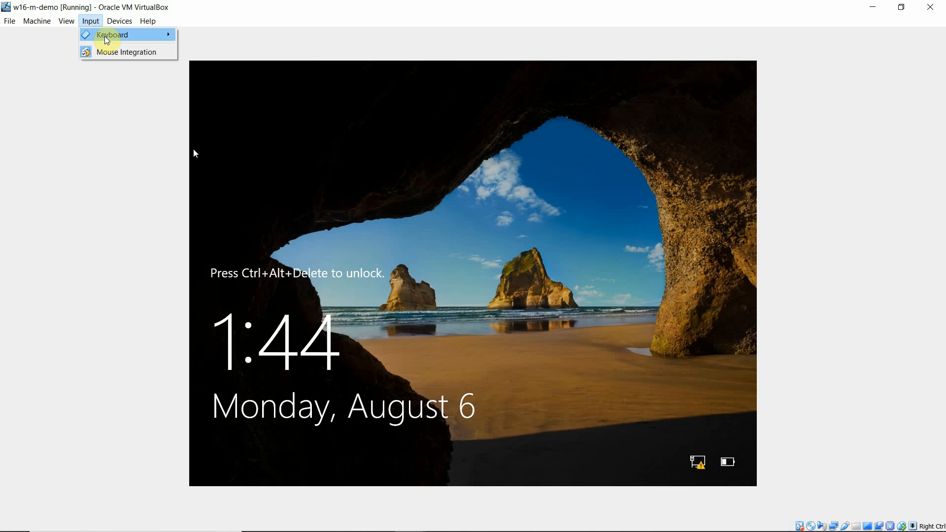
Step: Unlock the Windows Server VM and sign in as Administrator with the account password
mouse_move(104, 35)
left_click(231, 54)
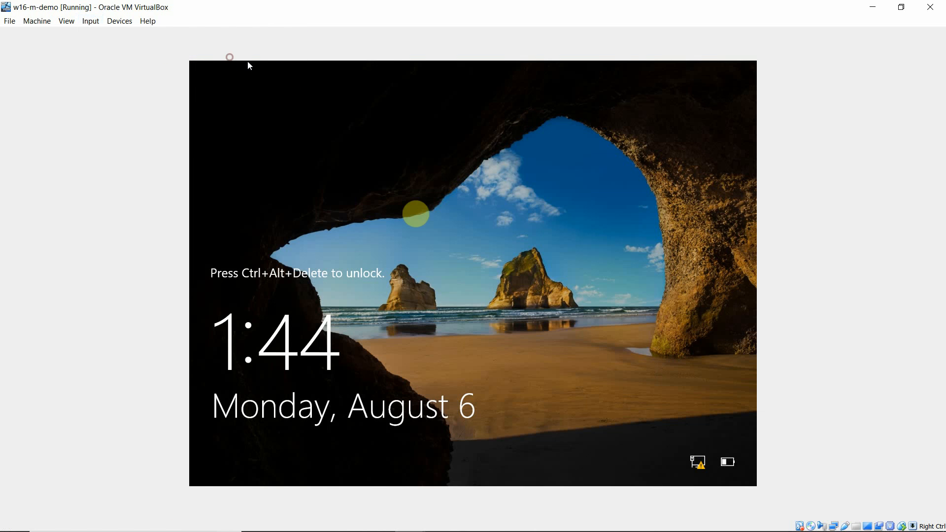
left_click(421, 323)
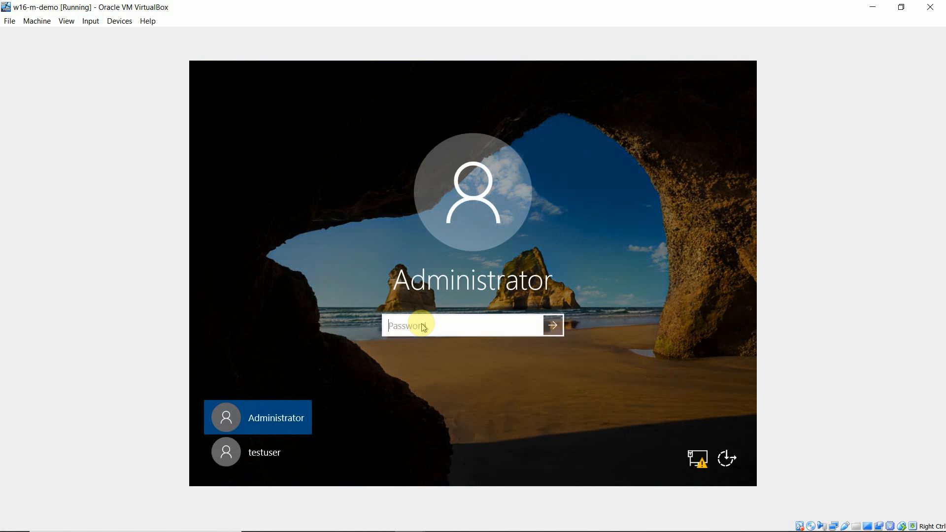
type("••")
key("BackSpace")
key("BackSpace")
key("BackSpace")
type("•")
key("Return")
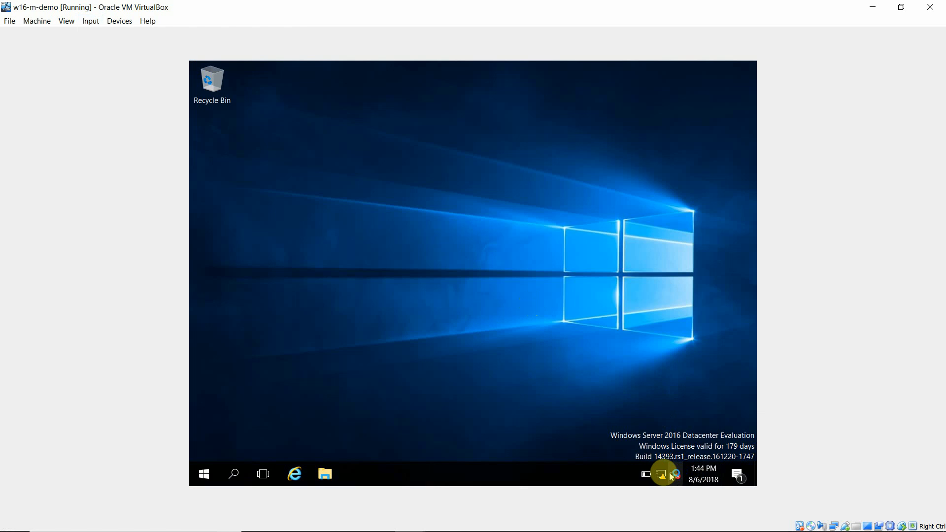
Step: Open the Ethernet connection's properties through Network and Sharing Center's adapter settings
right_click(661, 473)
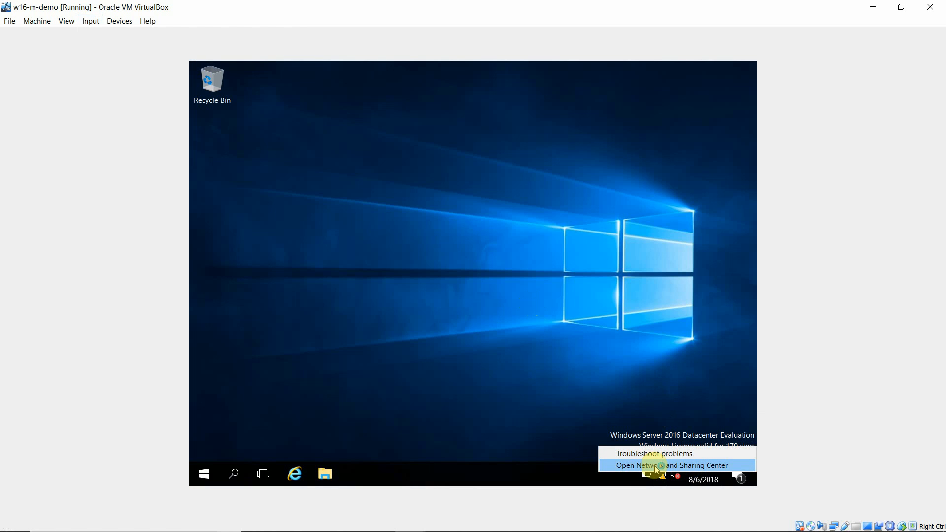
left_click(656, 466)
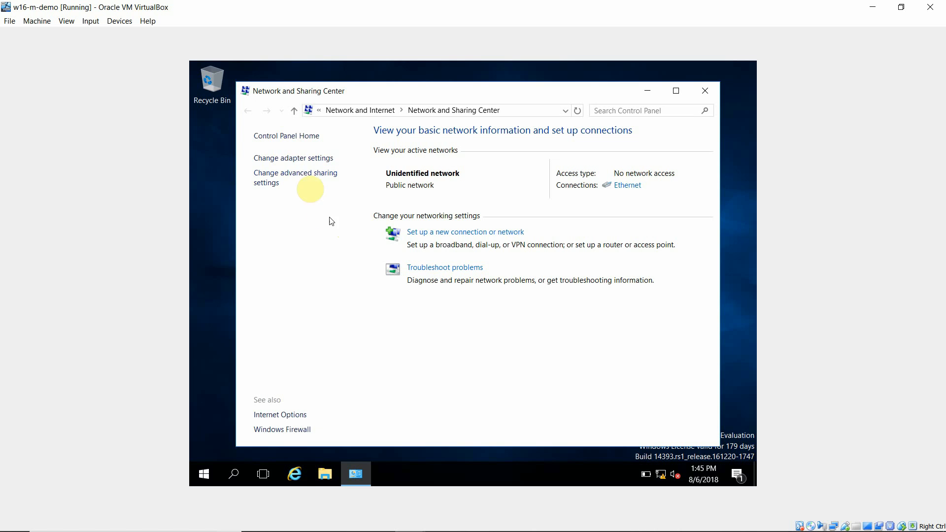
left_click(306, 158)
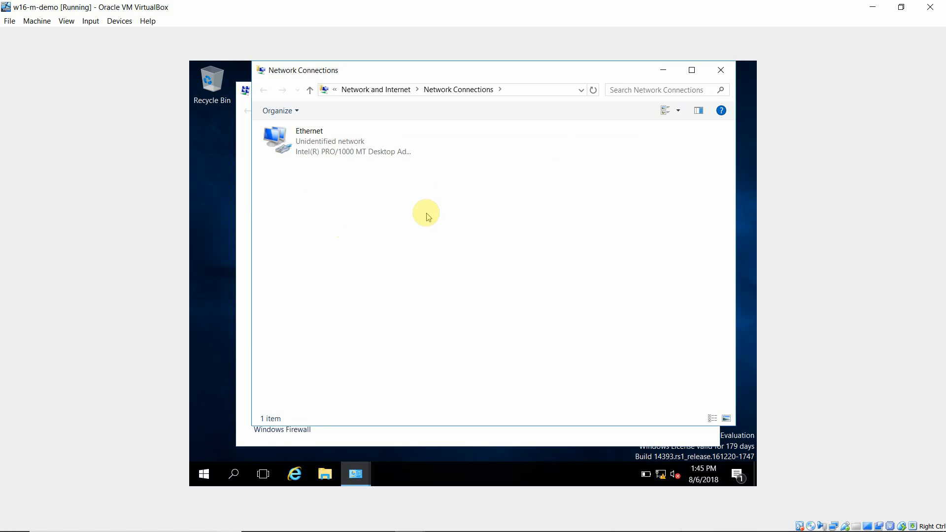
left_click(329, 146)
right_click(331, 147)
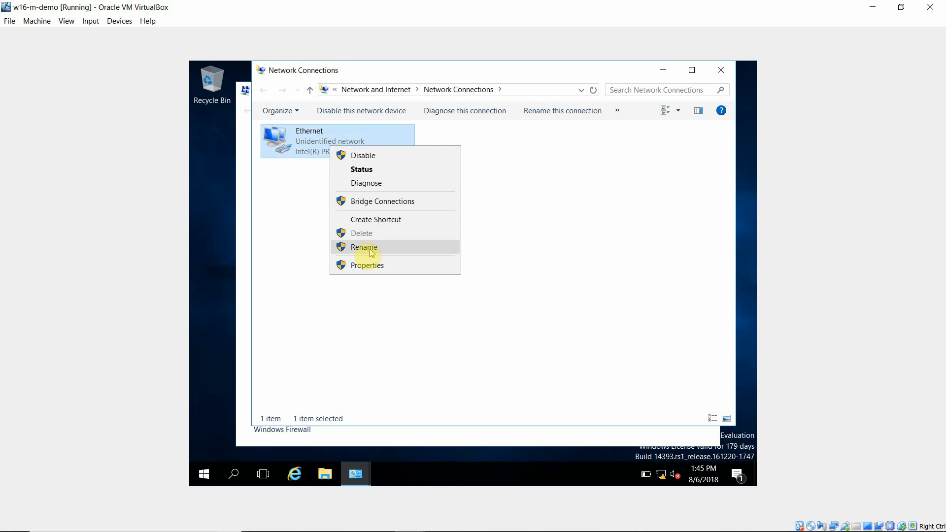
left_click(361, 265)
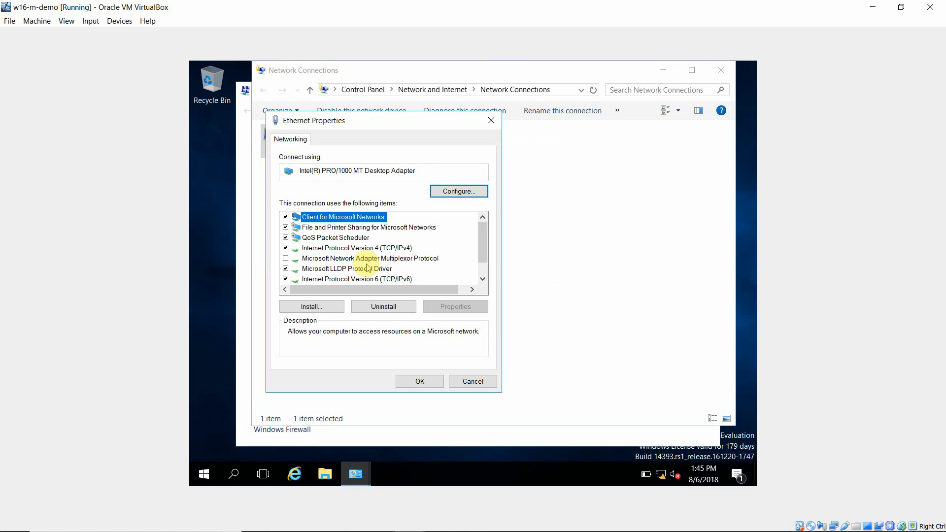
Step: Inspect the Ethernet adapter's IPv4 address settings, then close the dialogs and network windows
left_click(408, 249)
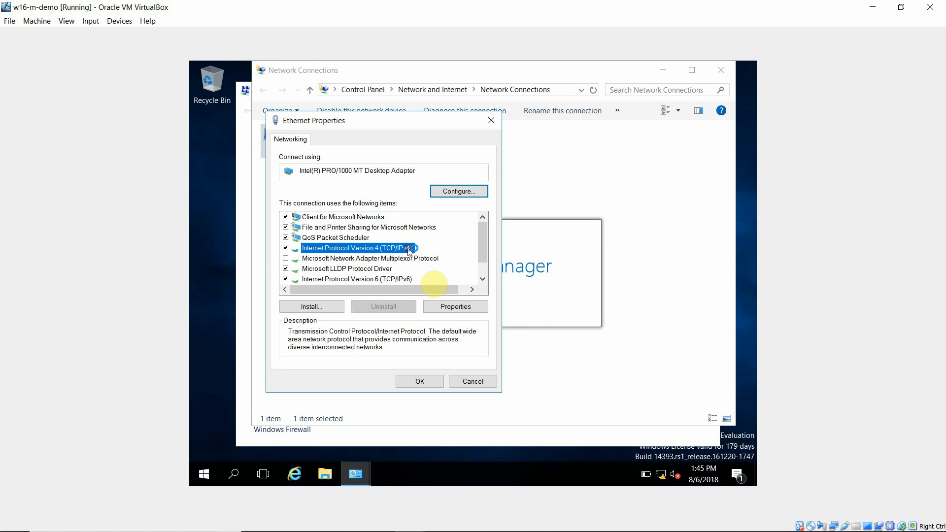
left_click(454, 305)
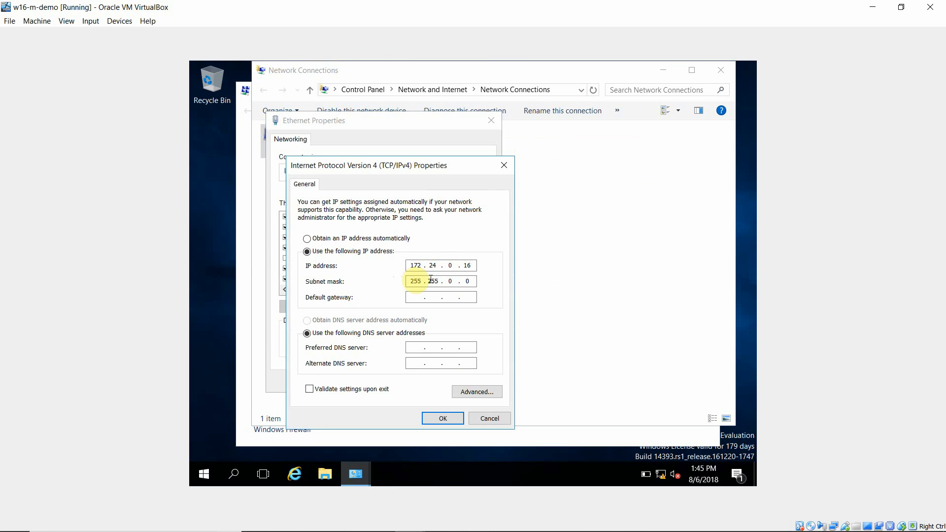
left_click(444, 418)
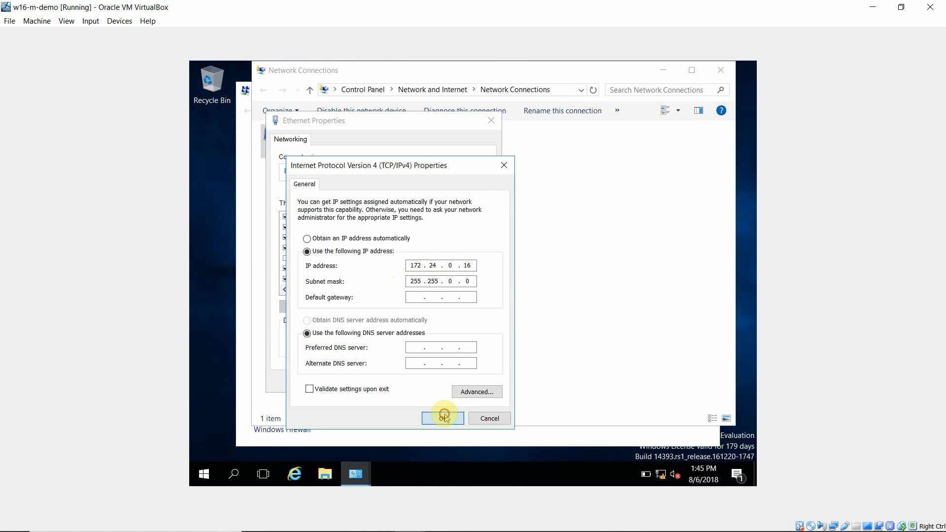
left_click(416, 383)
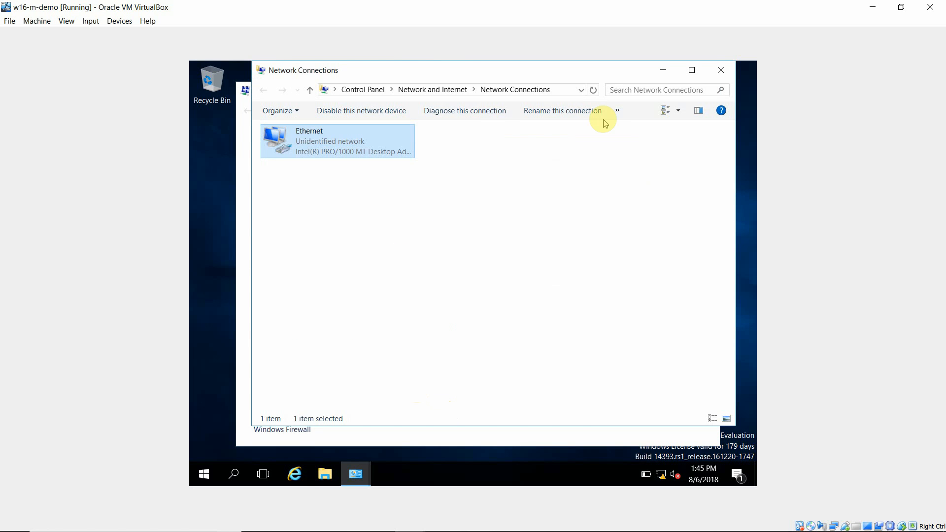
left_click(720, 72)
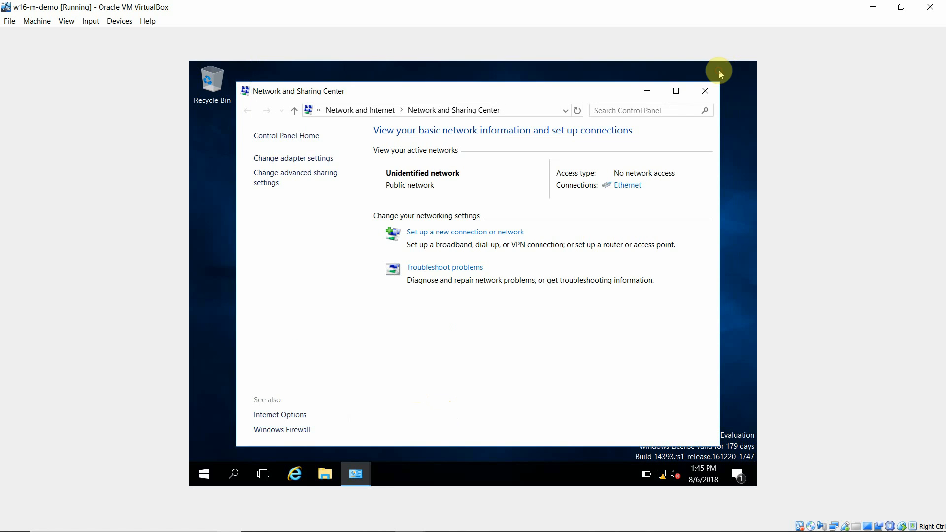
left_click(709, 96)
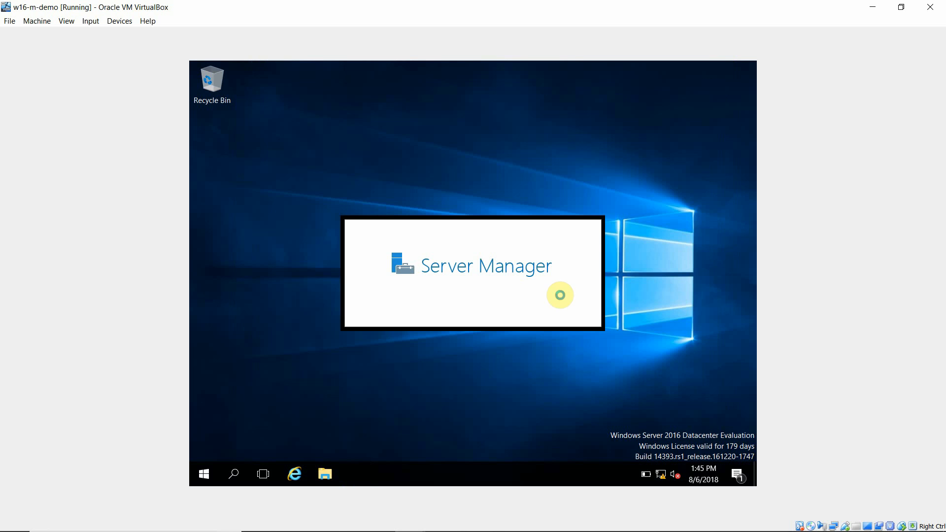
Step: Open This PC's system properties to check the computer name and workgroup, then close the windows
left_click(322, 473)
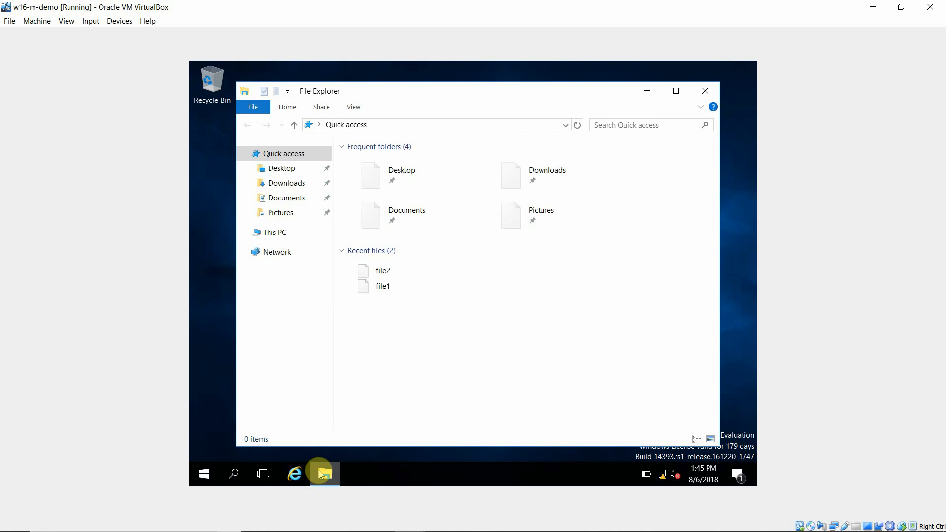
left_click(279, 234)
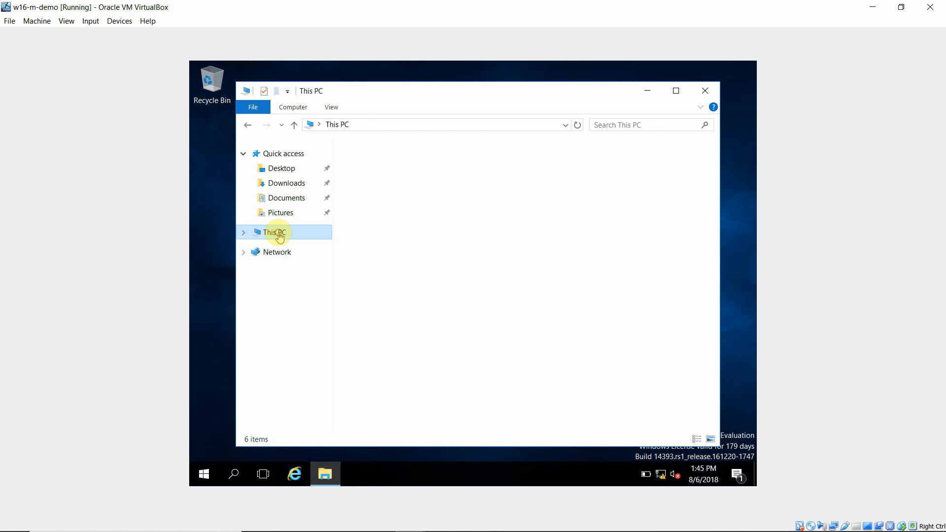
right_click(278, 235)
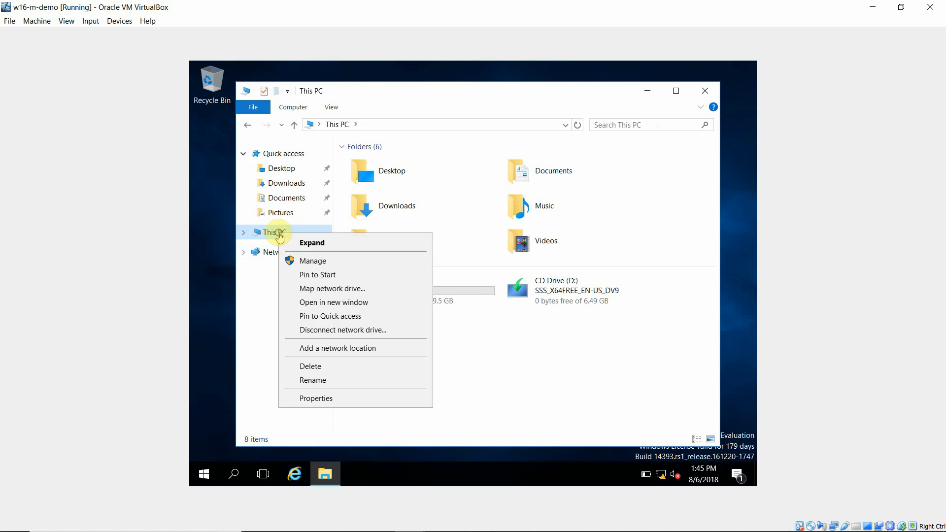
left_click(323, 397)
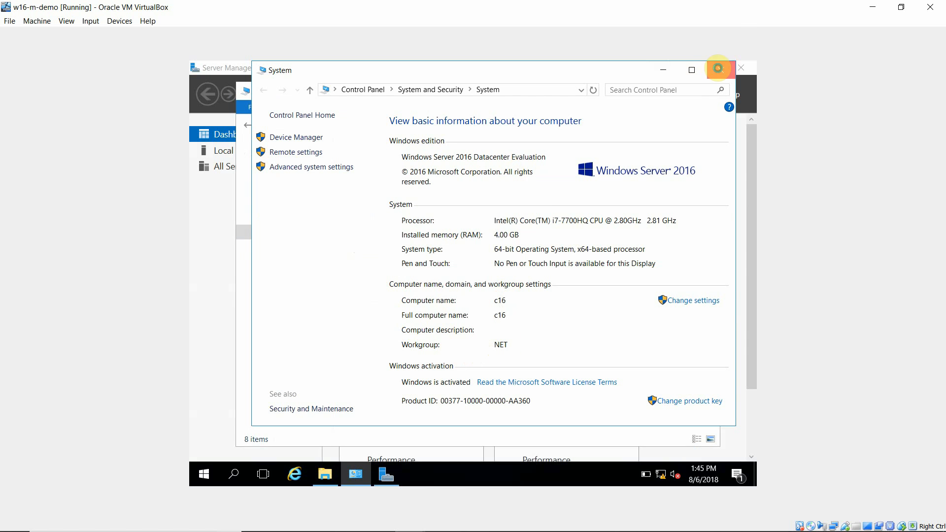
left_click(718, 70)
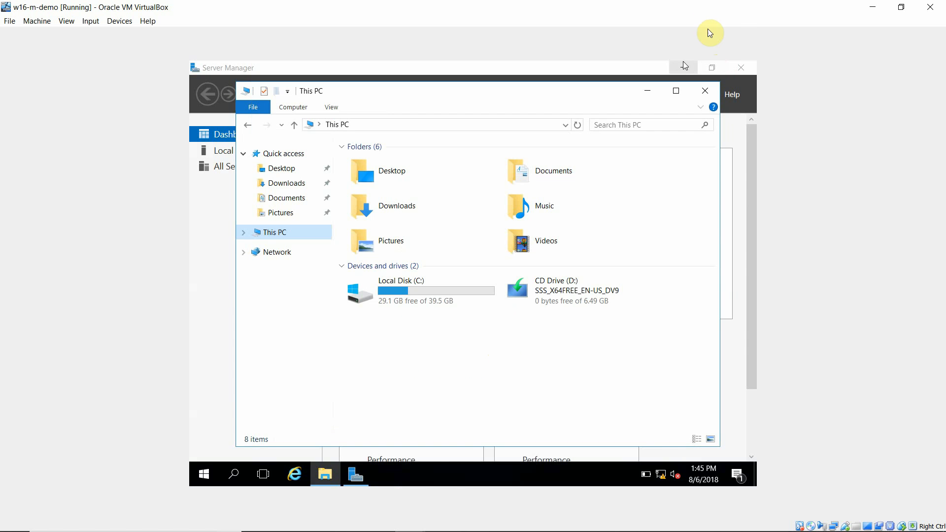
left_click(705, 91)
Step: Switch to VirtualBox Manager and show the running w10-m-demo virtual machine
left_click(872, 7)
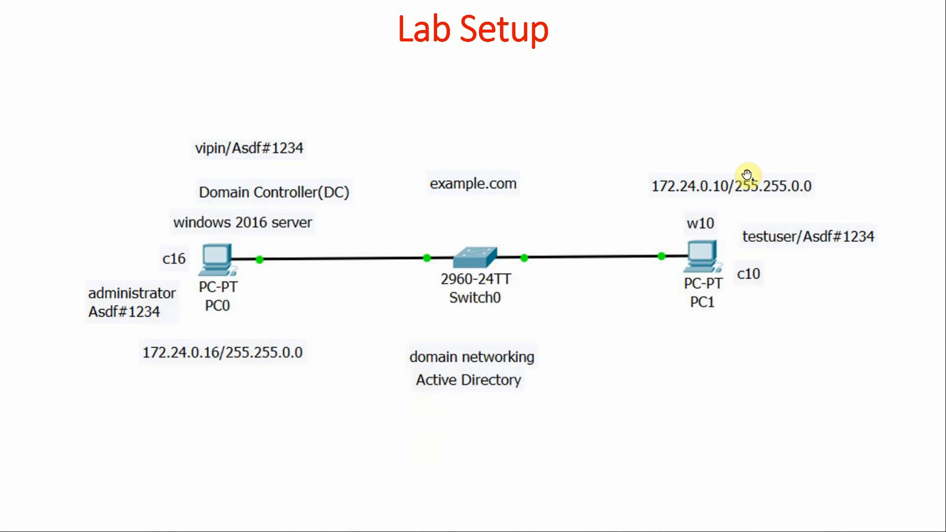
key("alt+Tab")
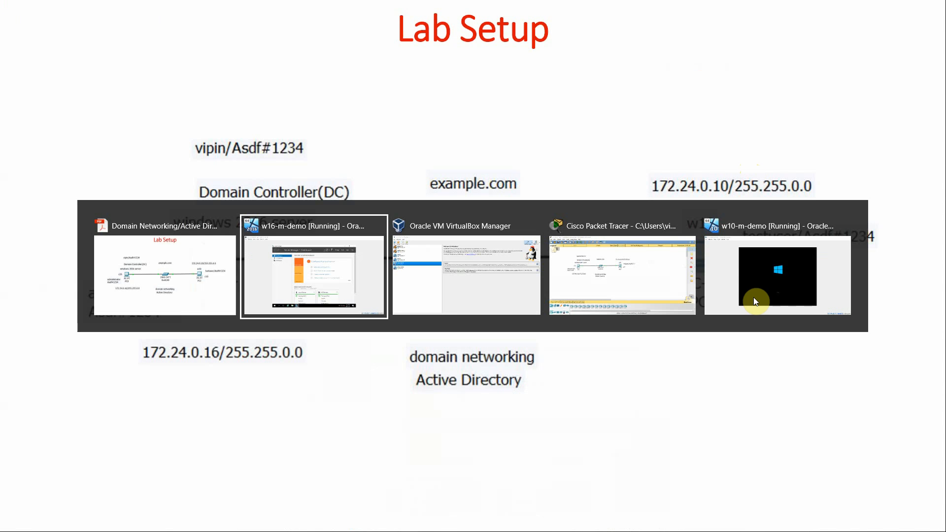
key("alt+Tab")
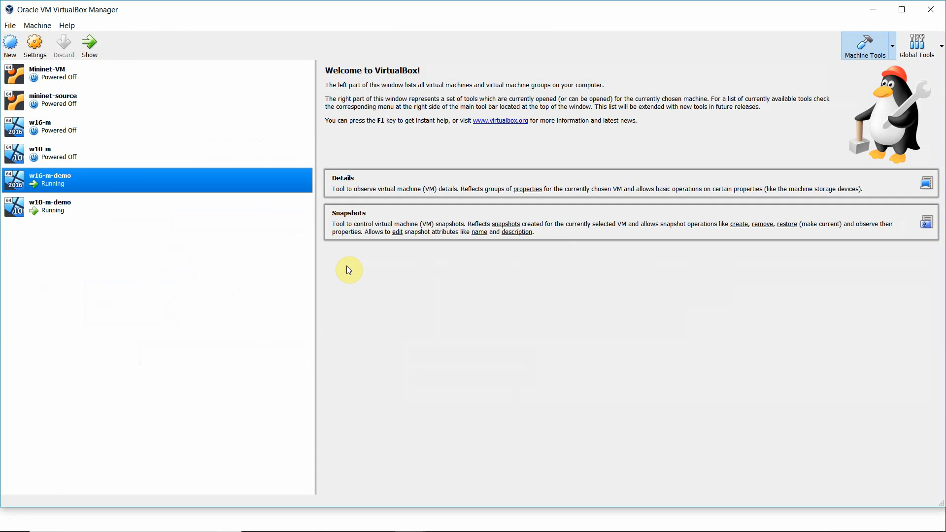
left_click(73, 207)
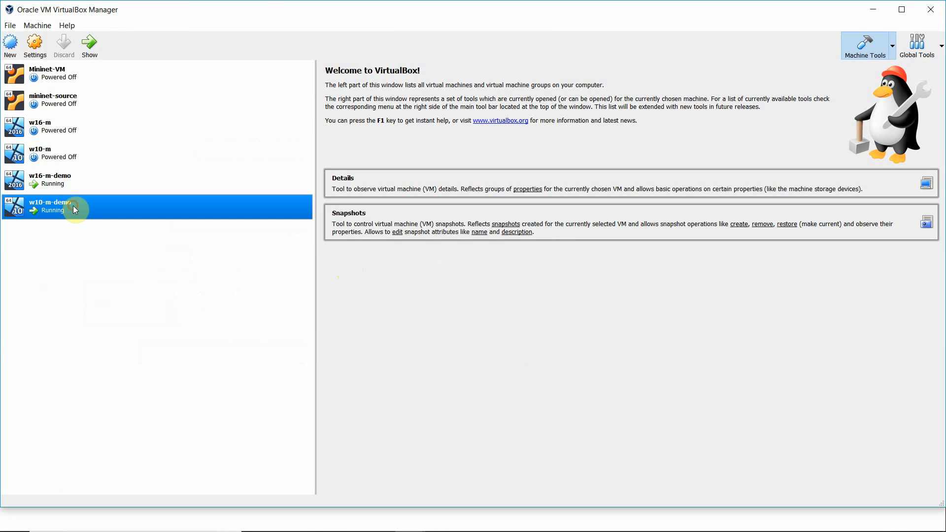
left_click(89, 43)
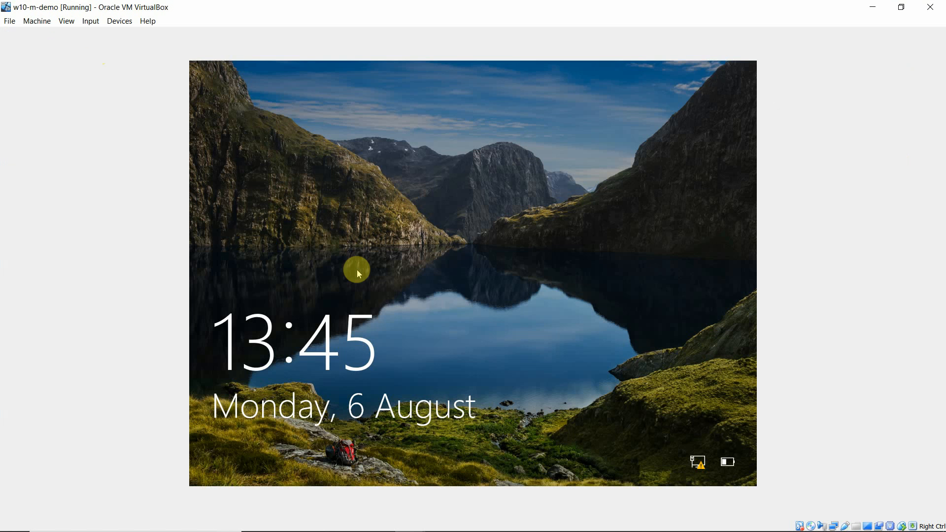
Step: Unlock the Windows 10 VM and sign in as testuser with the account password
left_click(320, 312)
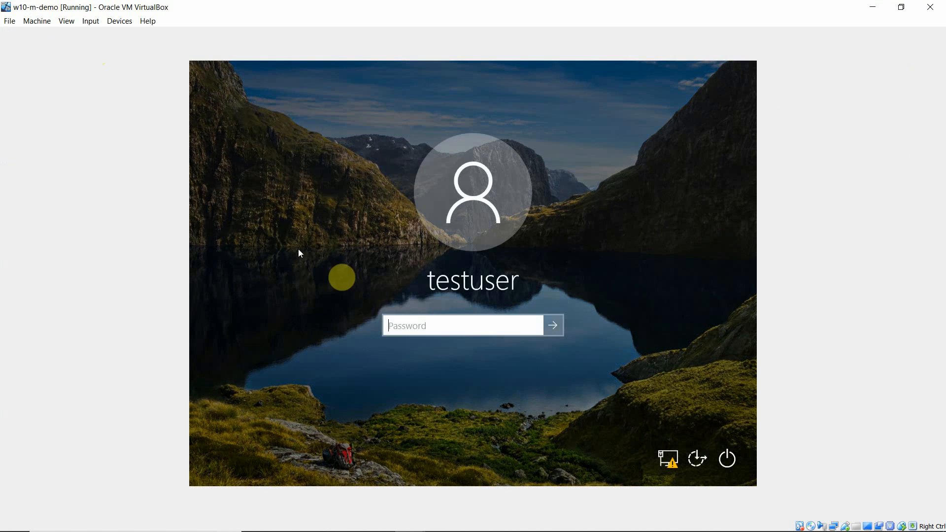
left_click(394, 326)
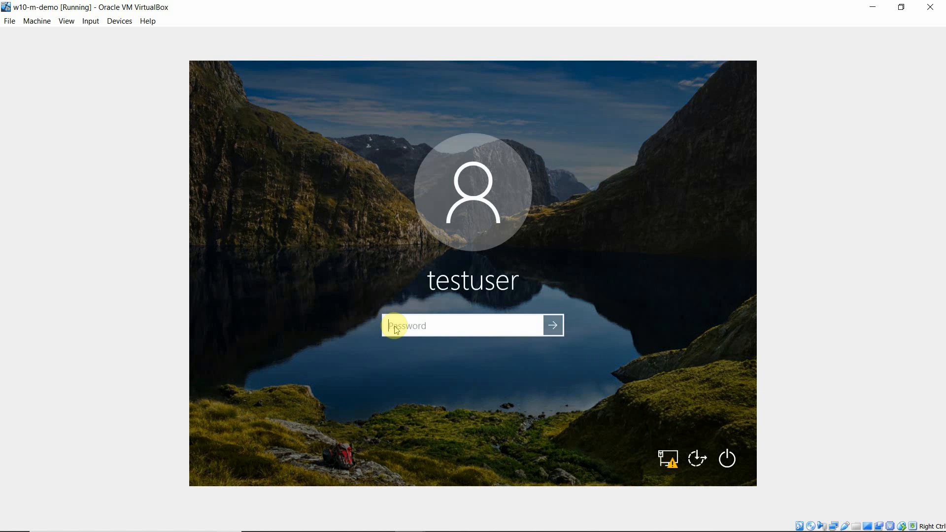
type("••")
type("•••••••")
key("Return")
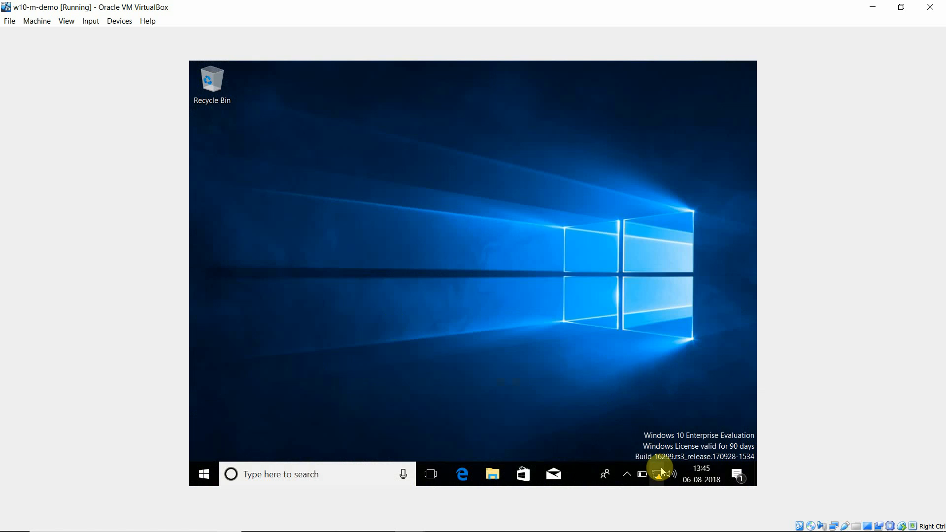
Step: Open Windows PowerShell from search and run ipconfig to check the client's IP configuration
left_click(371, 476)
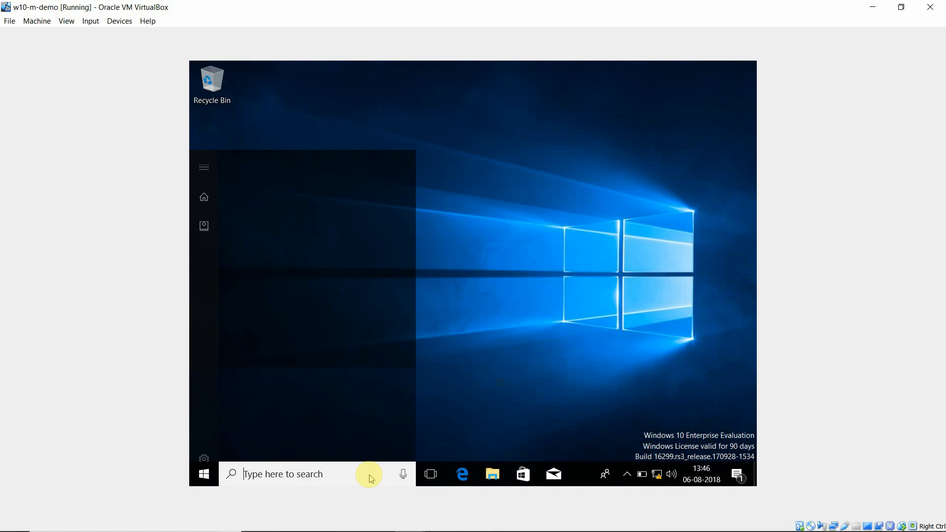
type("powe")
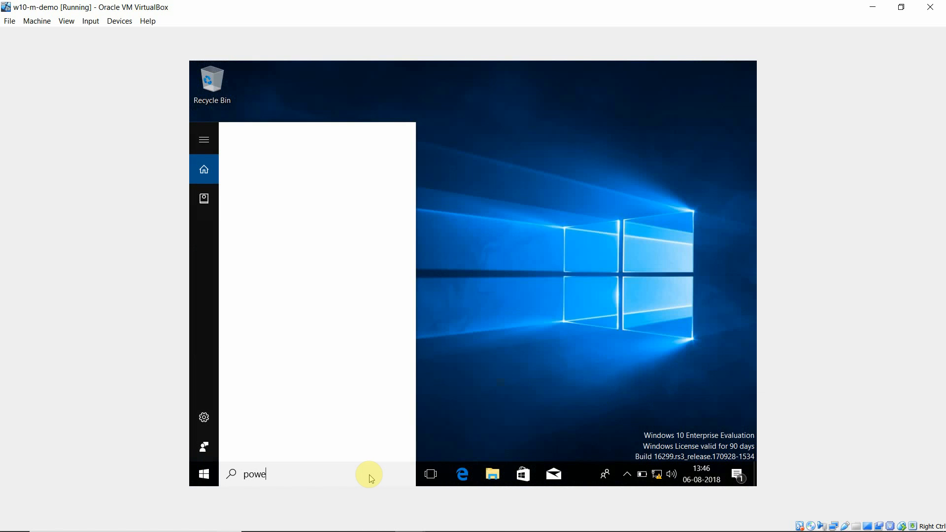
type("rshell")
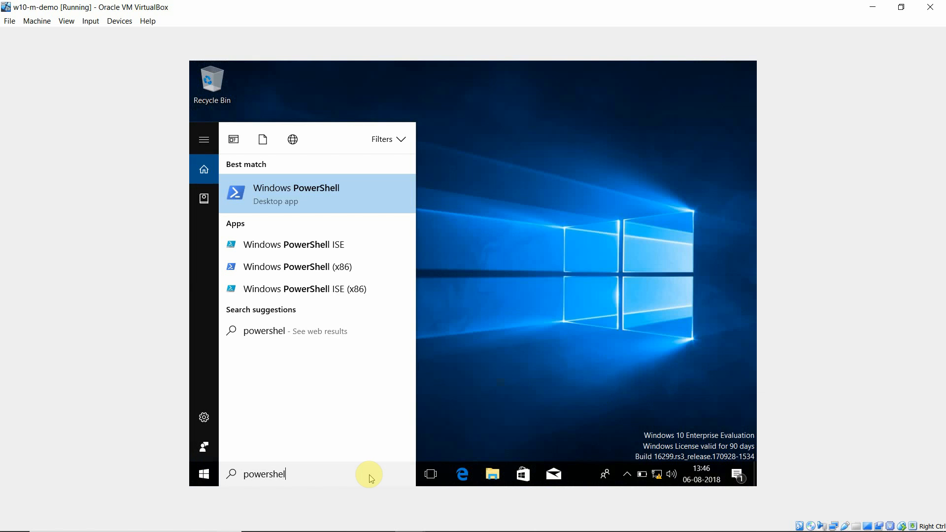
left_click(279, 195)
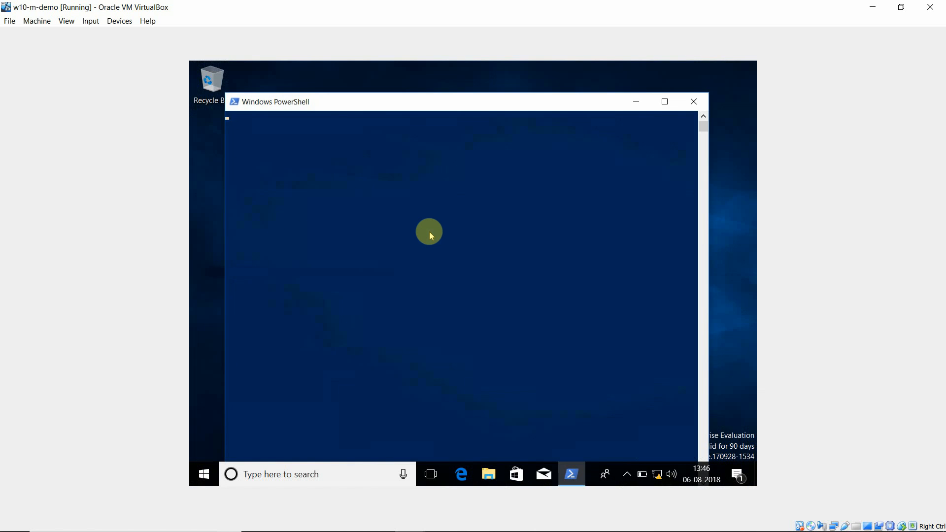
type("ipcon")
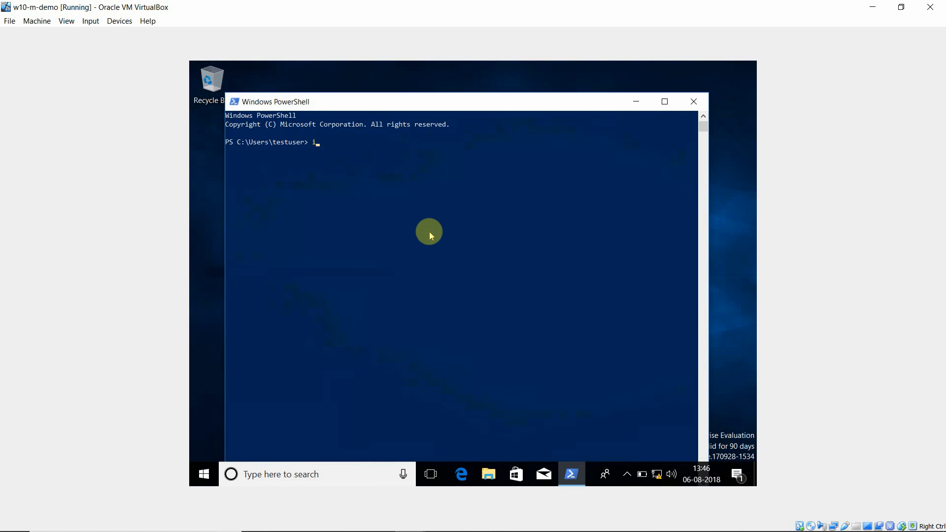
type("fih")
key("BackSpace")
type("g")
key("Return")
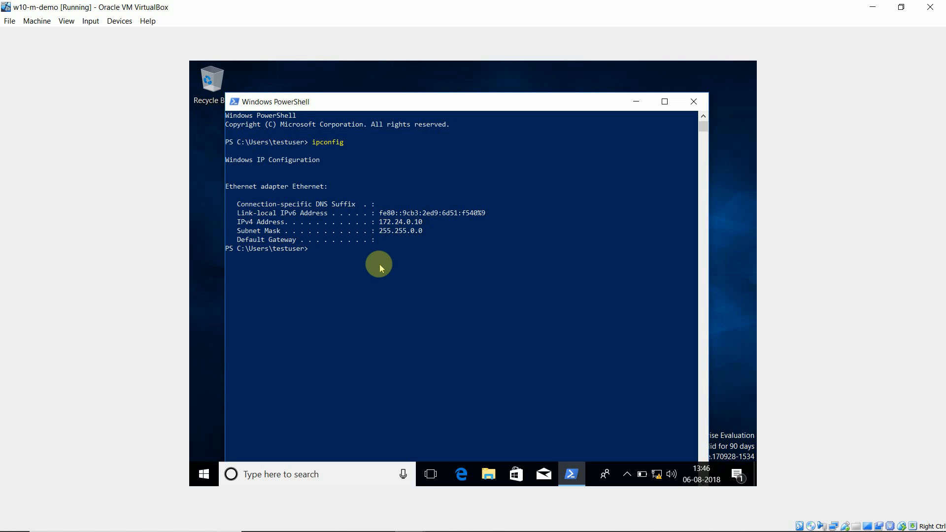
Step: Check the Windows 10 client's computer name and workgroup in This PC's system properties, then close both windows
left_click(637, 102)
left_click(488, 477)
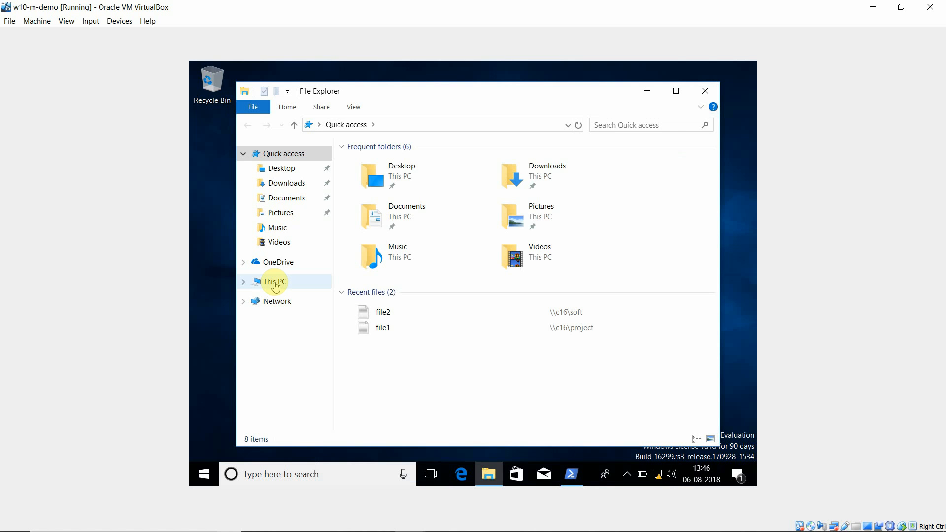
left_click(275, 284)
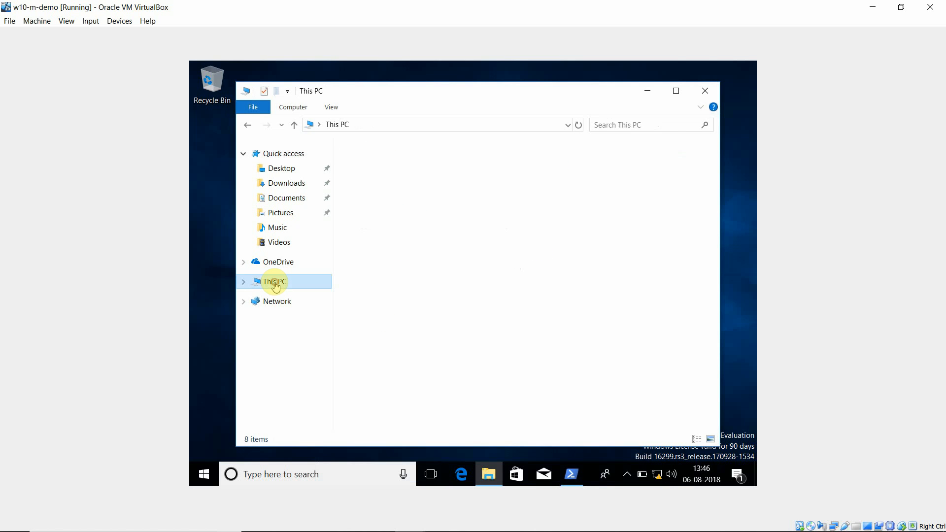
right_click(275, 283)
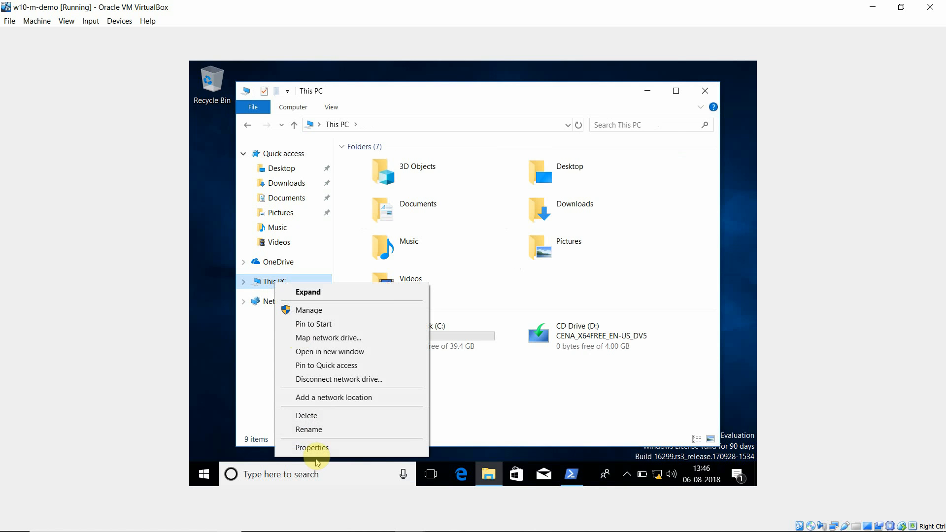
left_click(326, 449)
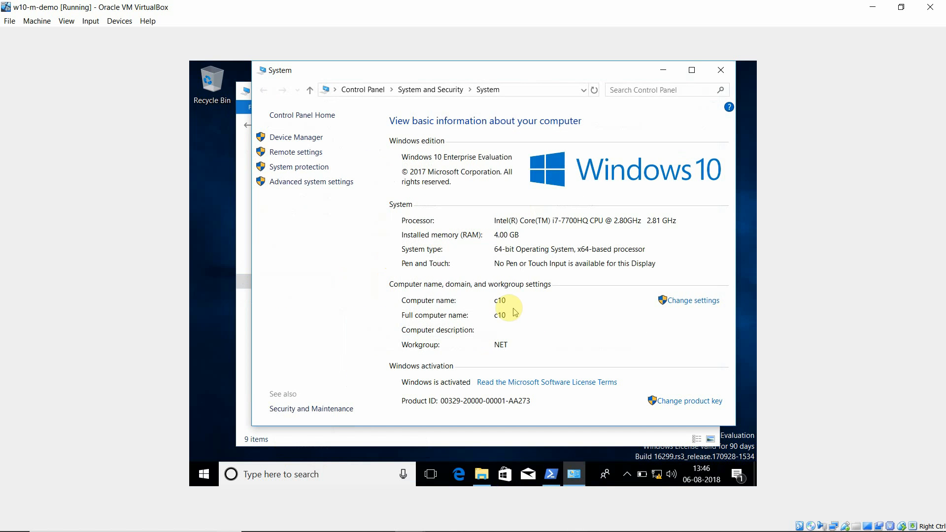
left_click(720, 70)
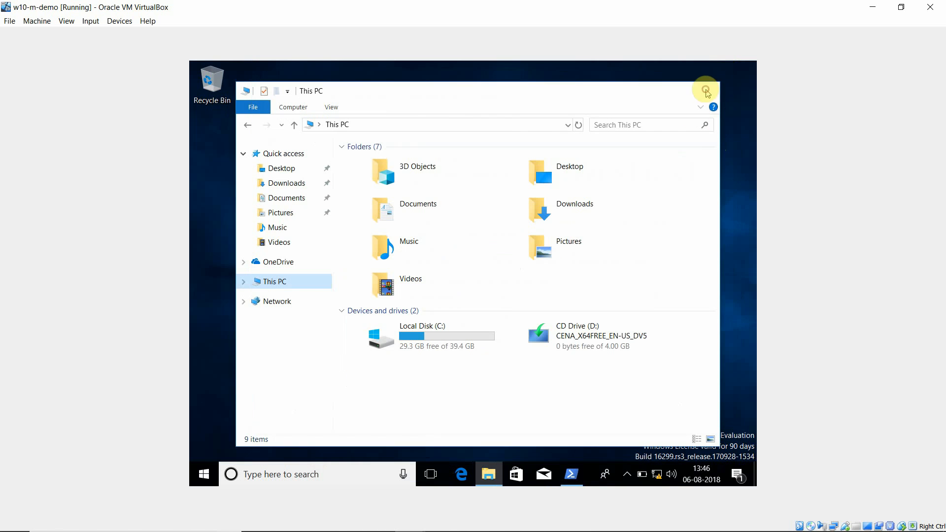
left_click(705, 90)
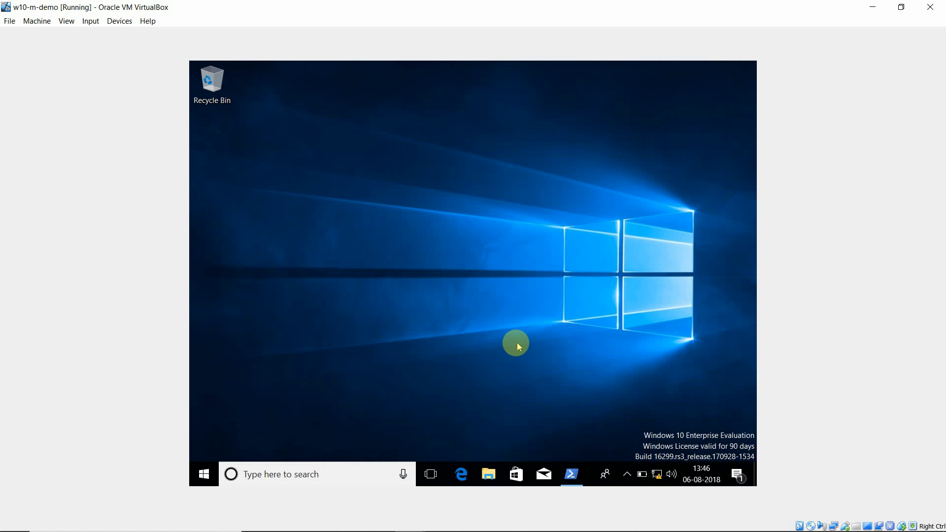
Step: Clear the PowerShell console and ping the server at 172.24.0.16 to test connectivity
left_click(571, 474)
left_click(467, 279)
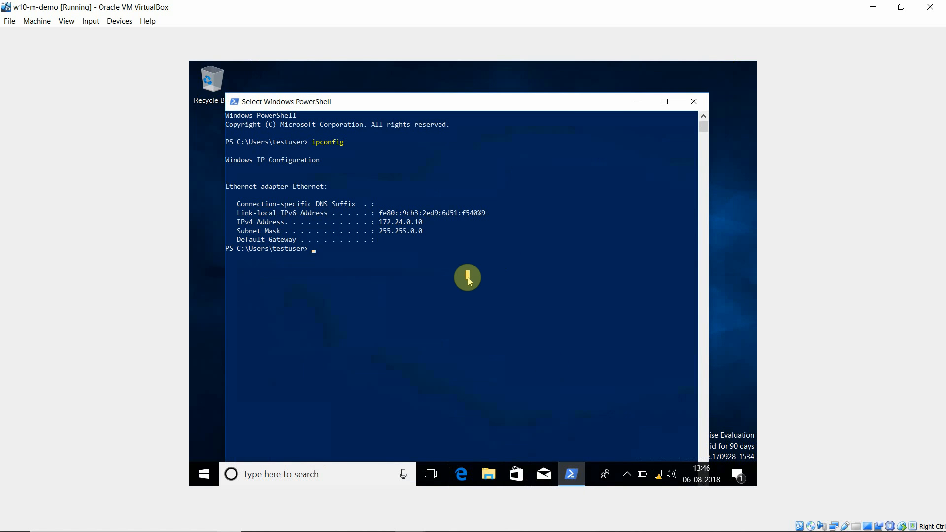
key("Escape")
type("cls")
key("Return")
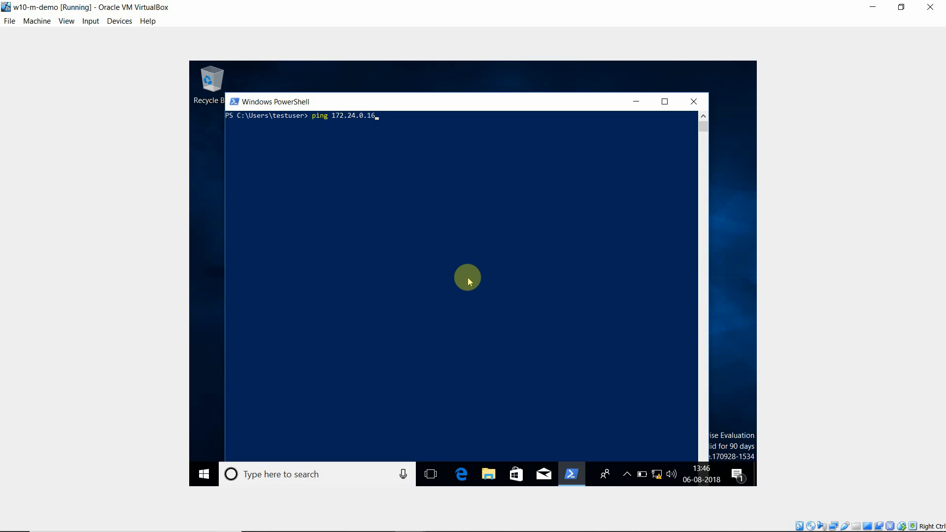
key("Return")
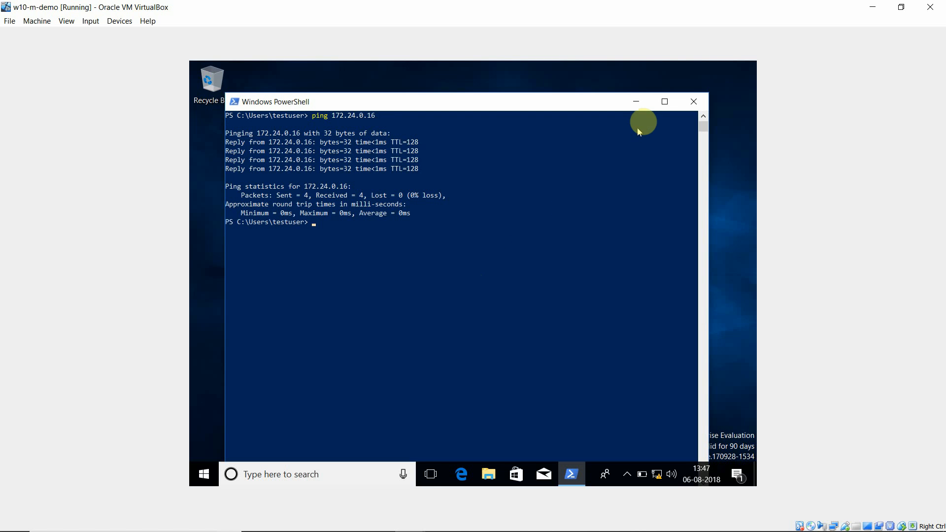
Step: Minimize the client windows and switch to the running w16-m-demo server VM from VirtualBox Manager
left_click(635, 104)
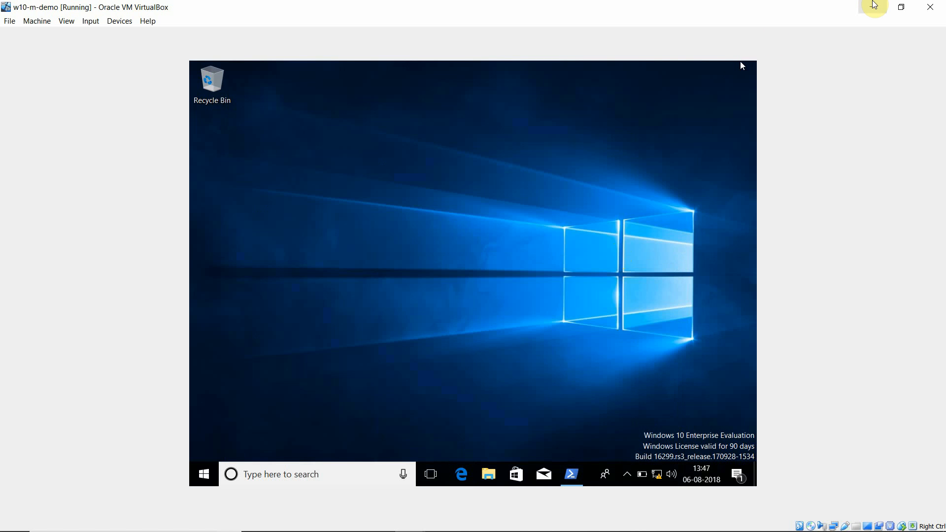
left_click(873, 5)
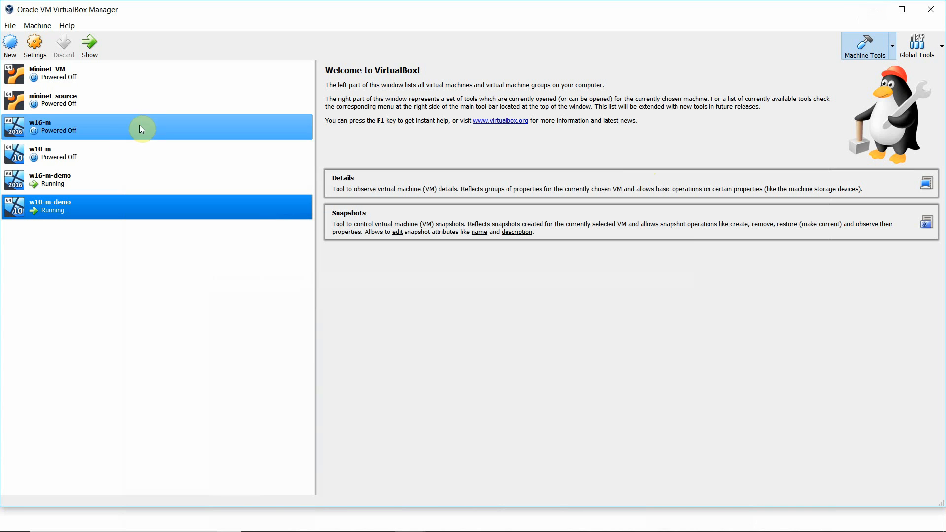
left_click(74, 182)
left_click(90, 45)
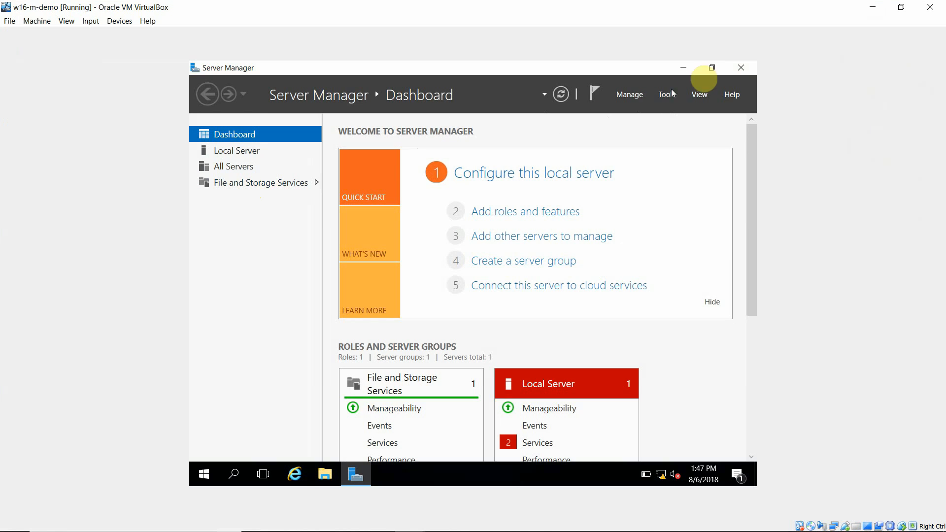
Step: Launch the Add Roles and Features Wizard from Server Manager and proceed with role-based installation on server c16
left_click(739, 69)
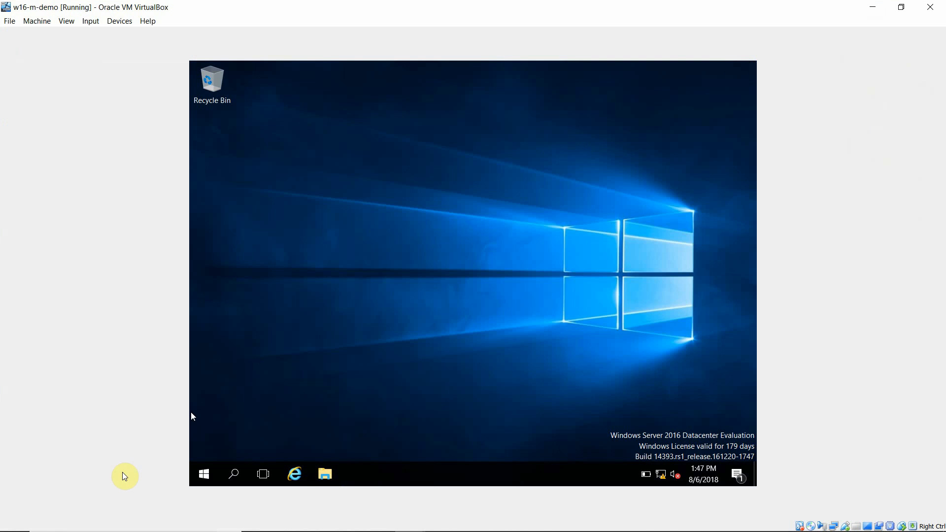
left_click(206, 476)
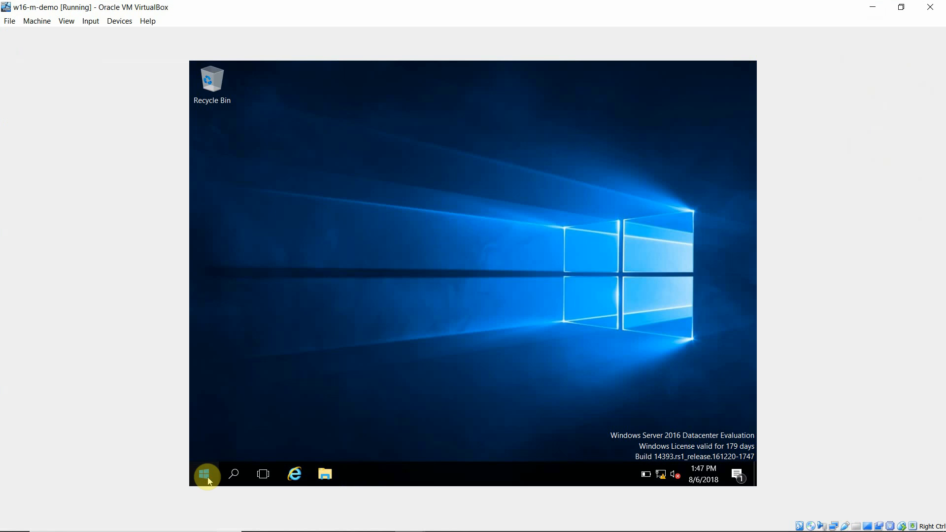
left_click(406, 197)
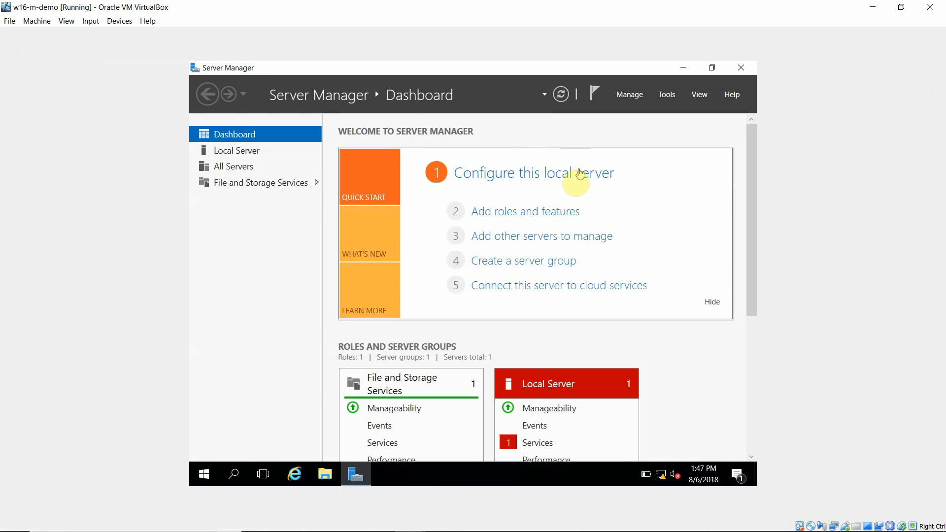
left_click(516, 216)
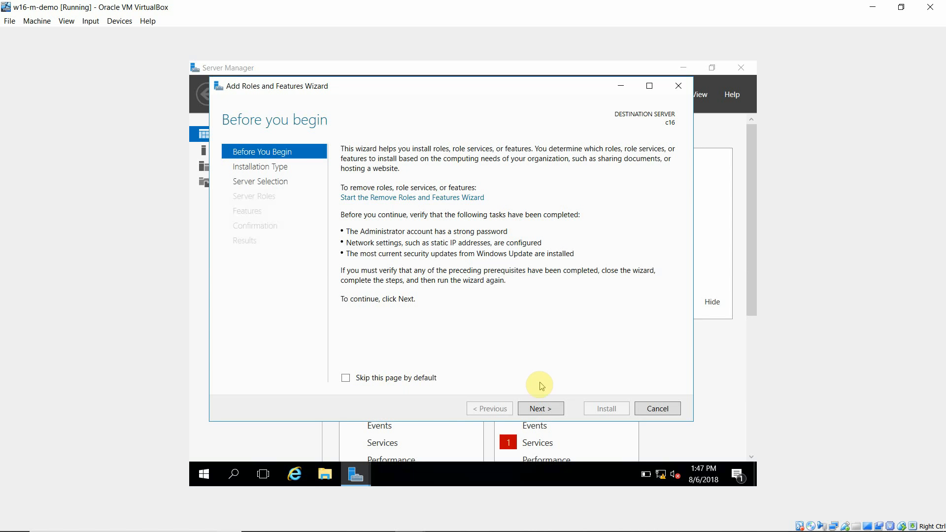
left_click(541, 410)
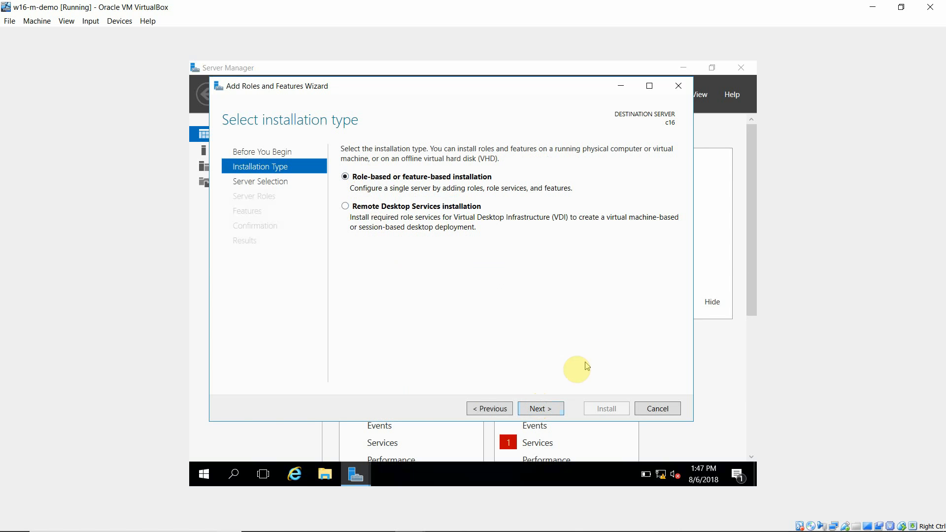
left_click(542, 410)
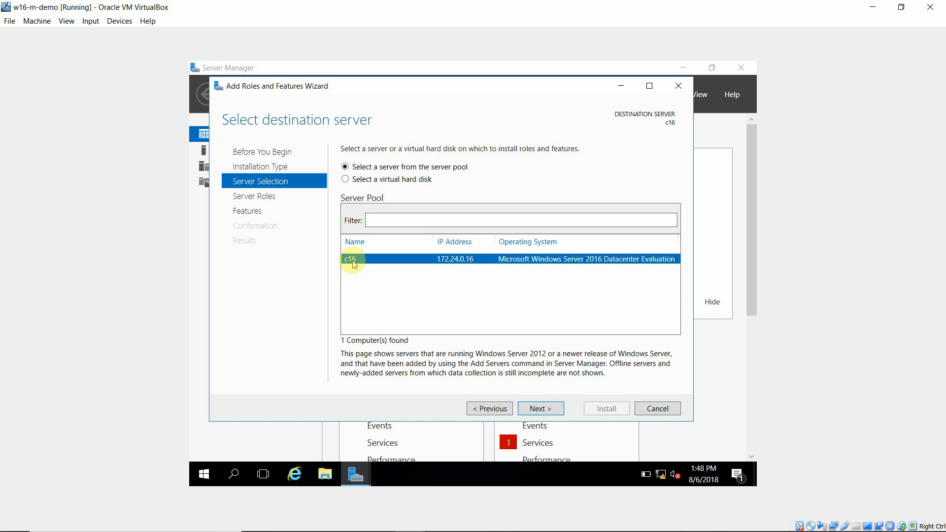
left_click(535, 409)
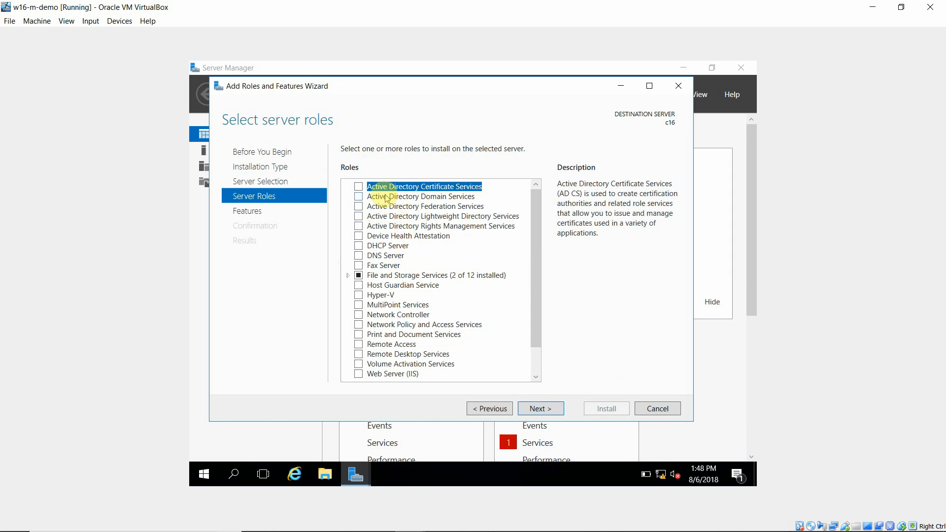
Step: Select the Active Directory Domain Services and DNS Server roles, adding their required management features
left_click(359, 200)
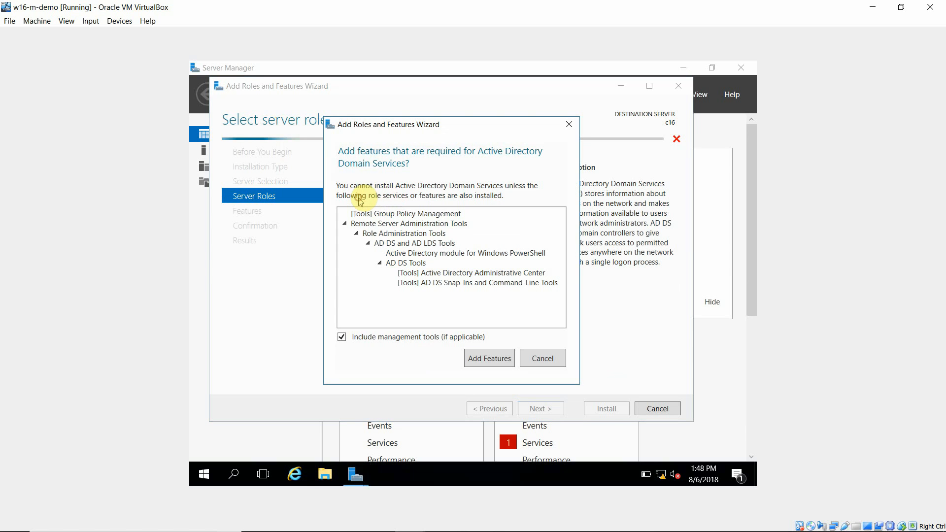
left_click(504, 362)
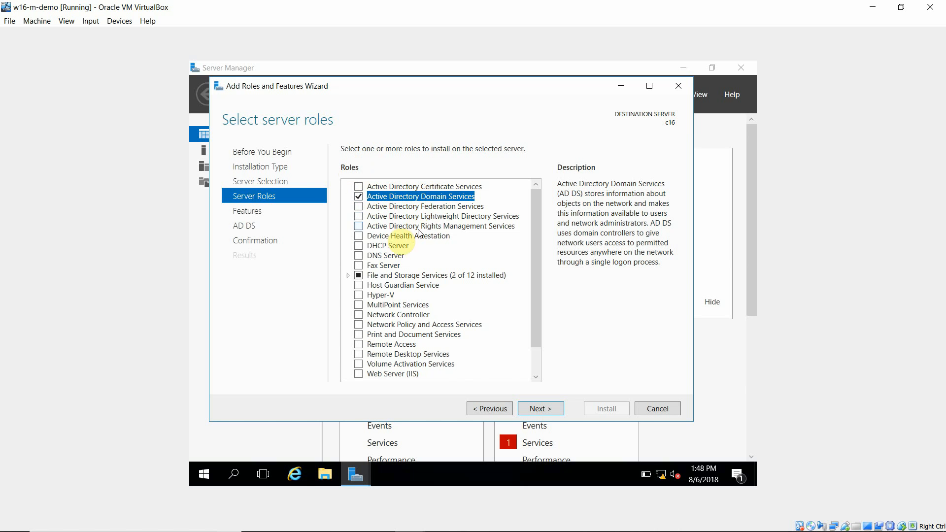
left_click(358, 256)
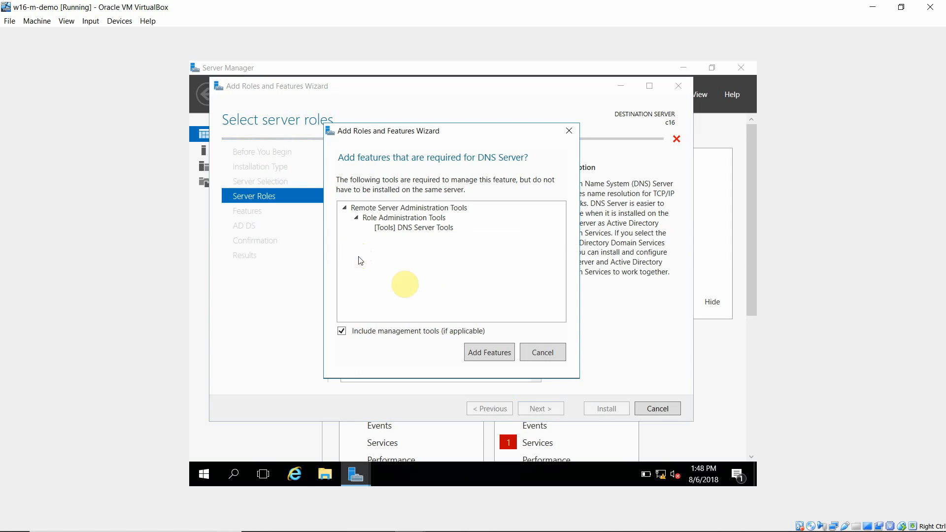
left_click(489, 353)
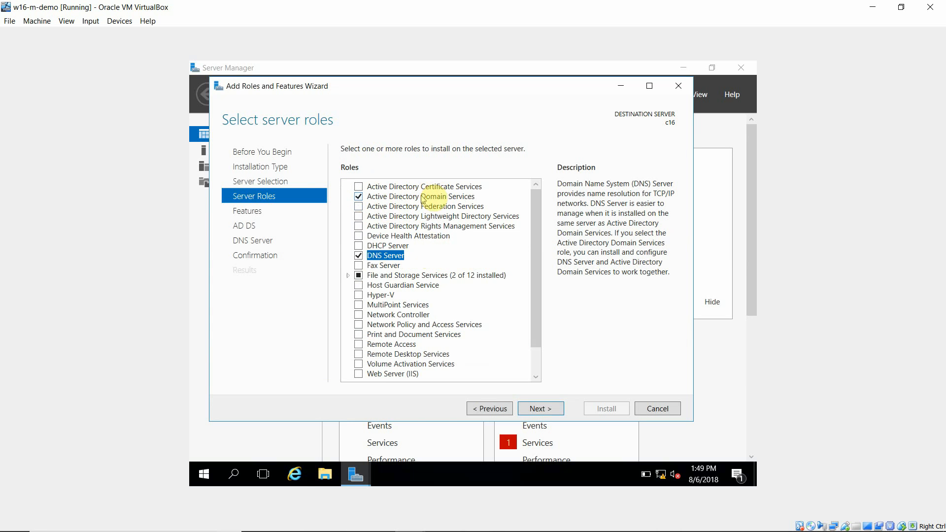
Step: Advance past the Features, AD DS and DNS Server pages to the confirmation page
left_click(540, 411)
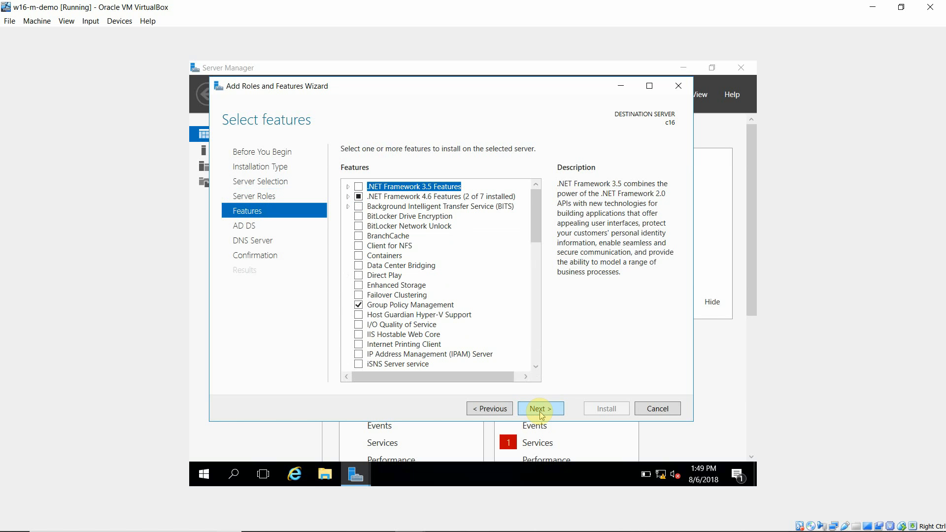
left_click(540, 410)
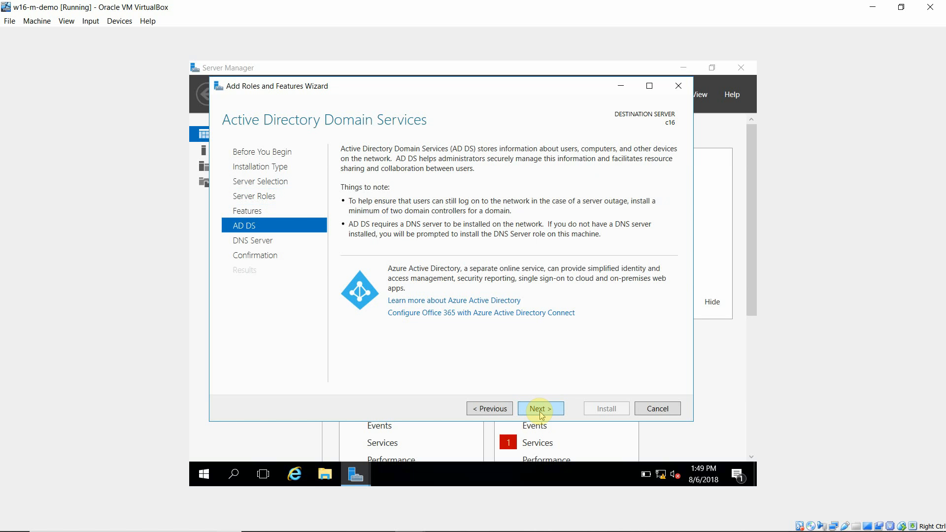
left_click(540, 412)
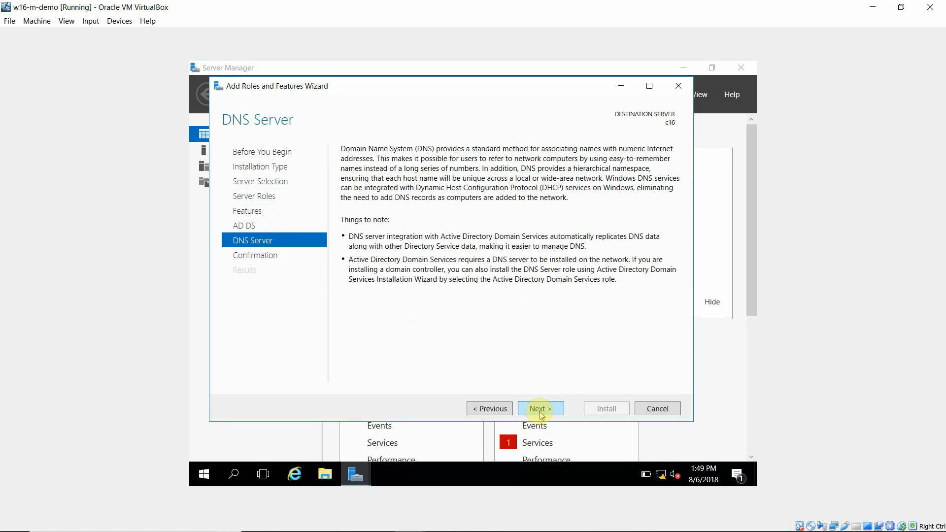
left_click(540, 412)
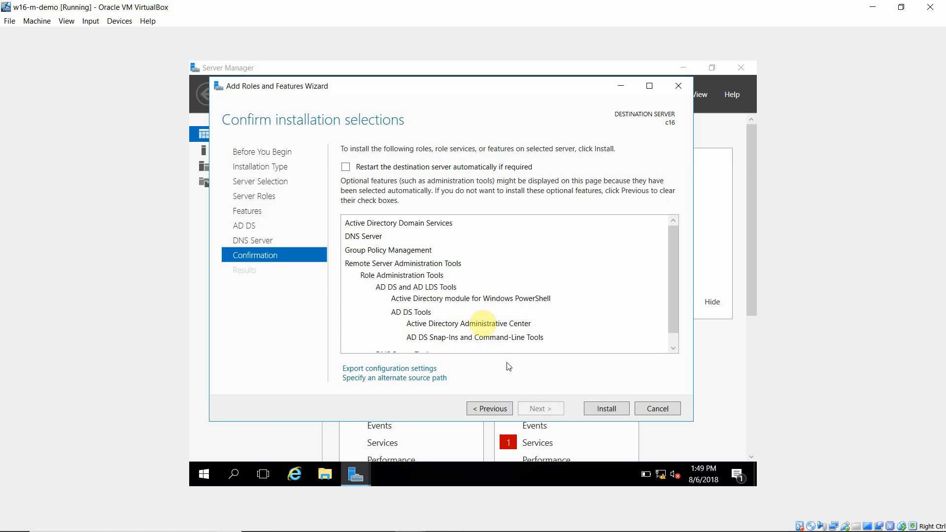
Step: Allow automatic restart of the destination server if required and install the selected roles
left_click(345, 168)
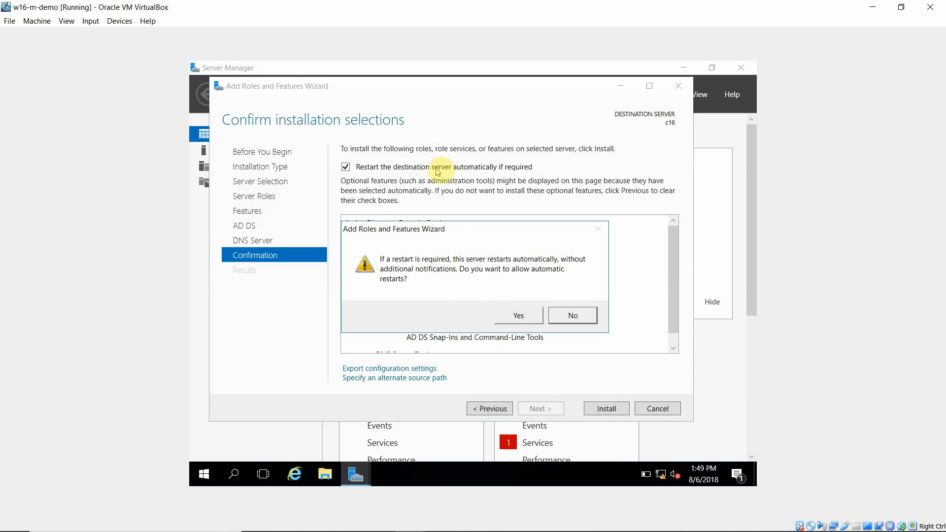
left_click(518, 320)
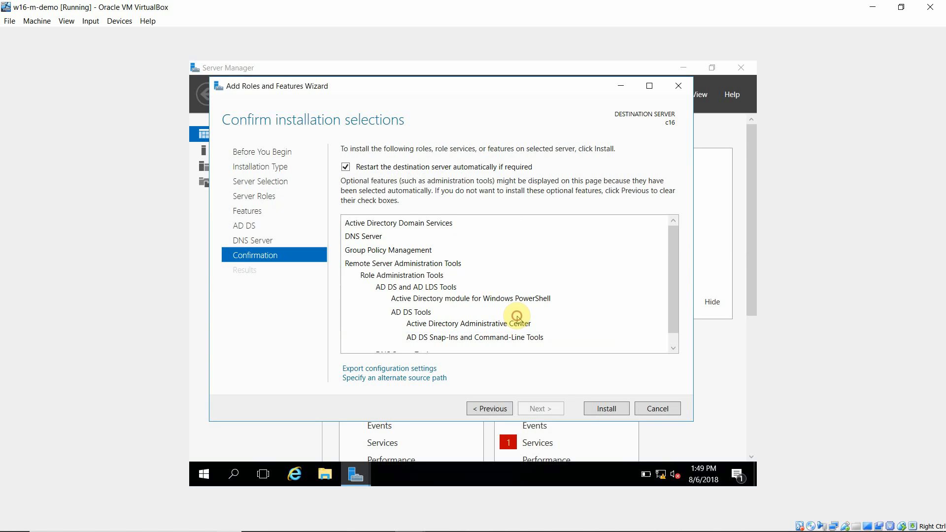
left_click(598, 410)
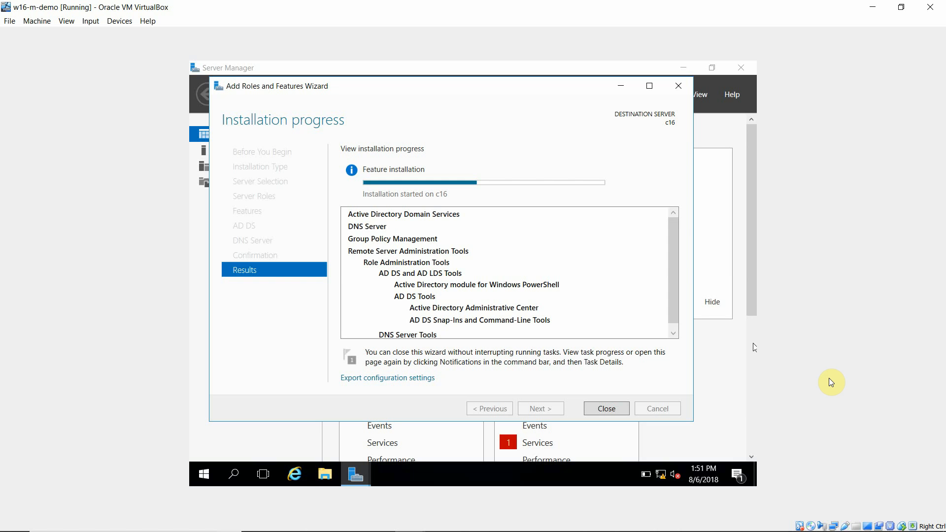
key("alt+Tab")
left_click(873, 5)
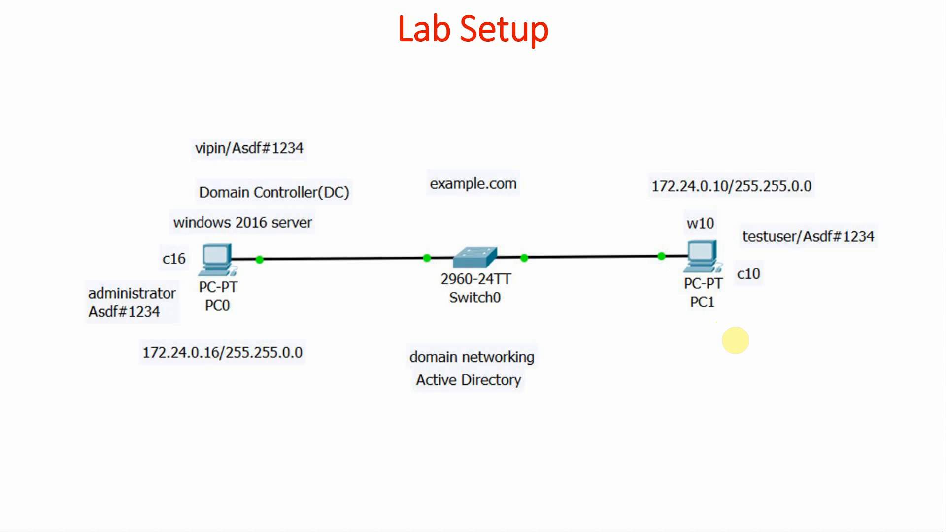
key("alt+Tab")
key("alt+Tab")
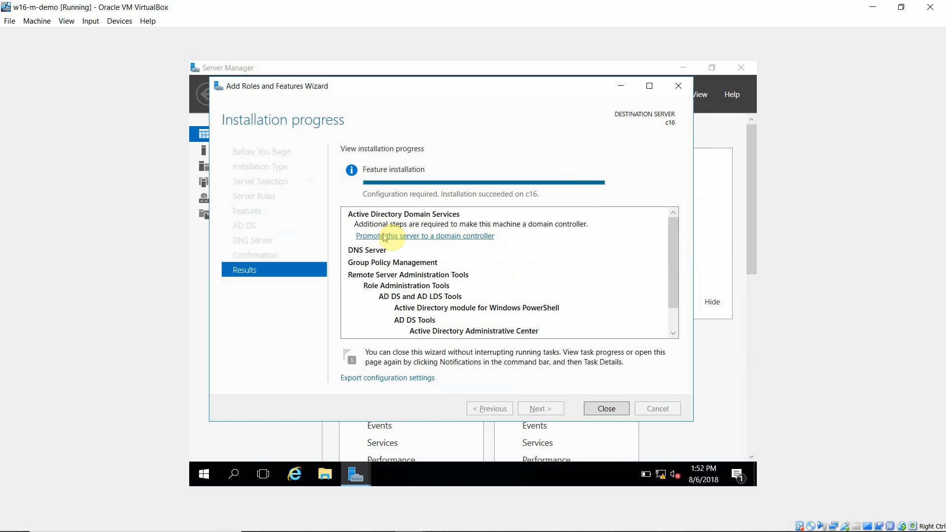
Step: Open the wizard to promote this server to a domain controller and reposition its window
left_click(459, 236)
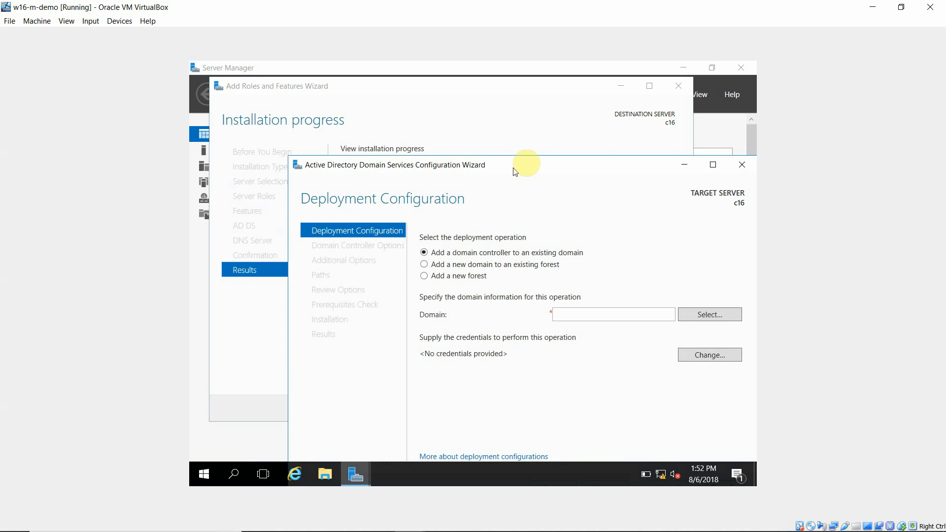
left_click_drag(532, 162, 465, 105)
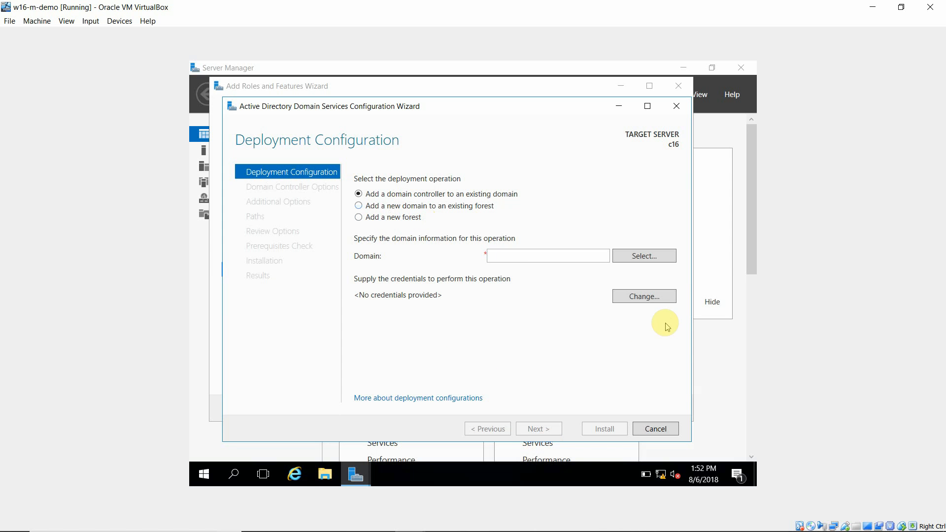
left_click(873, 11)
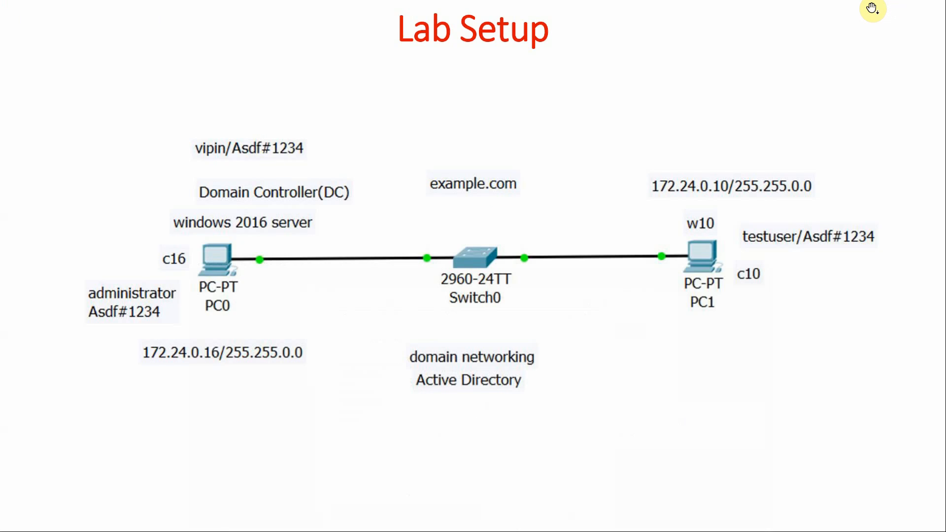
left_click(873, 9)
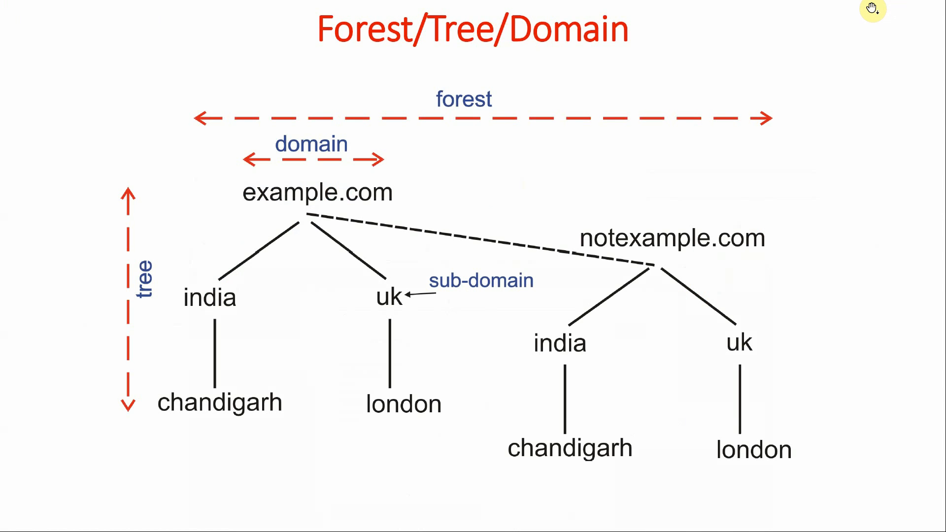
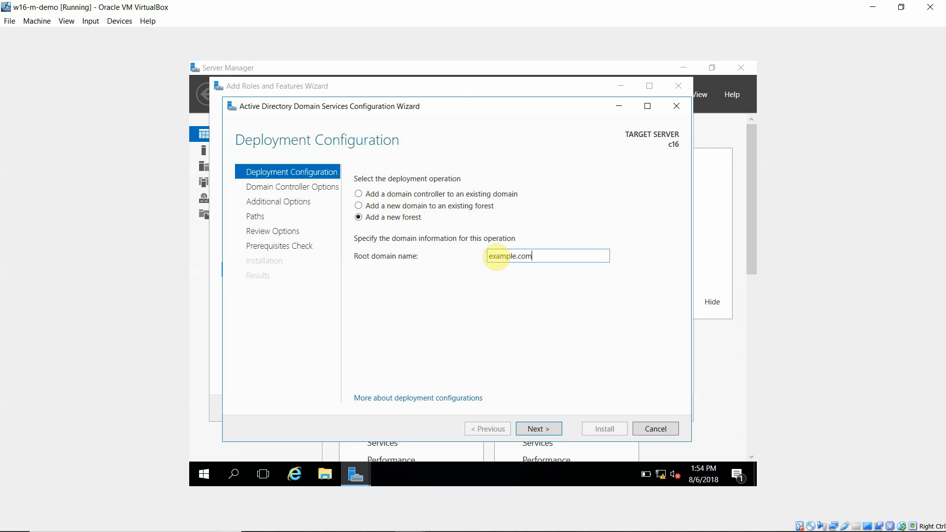
Step: Continue with a new forest named example.com and enter and confirm the Directory Services Restore Mode password
left_click(547, 429)
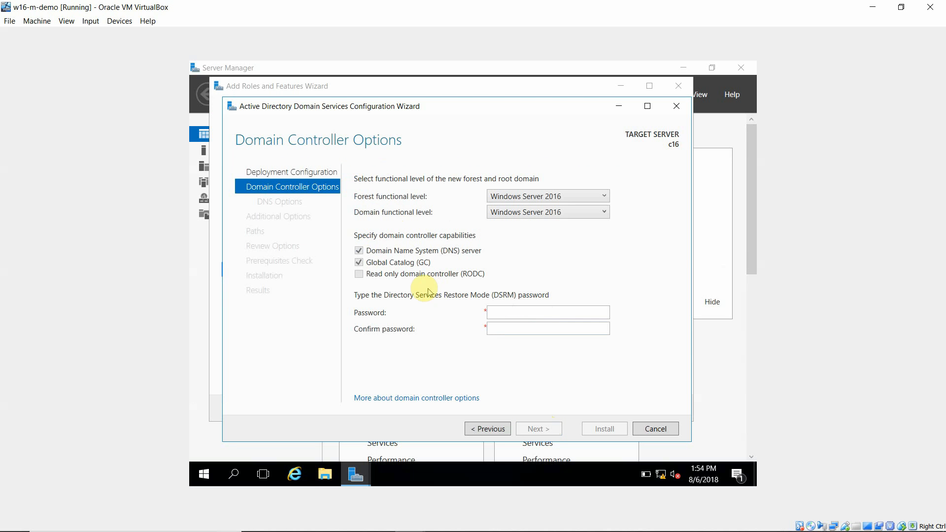
left_click(504, 311)
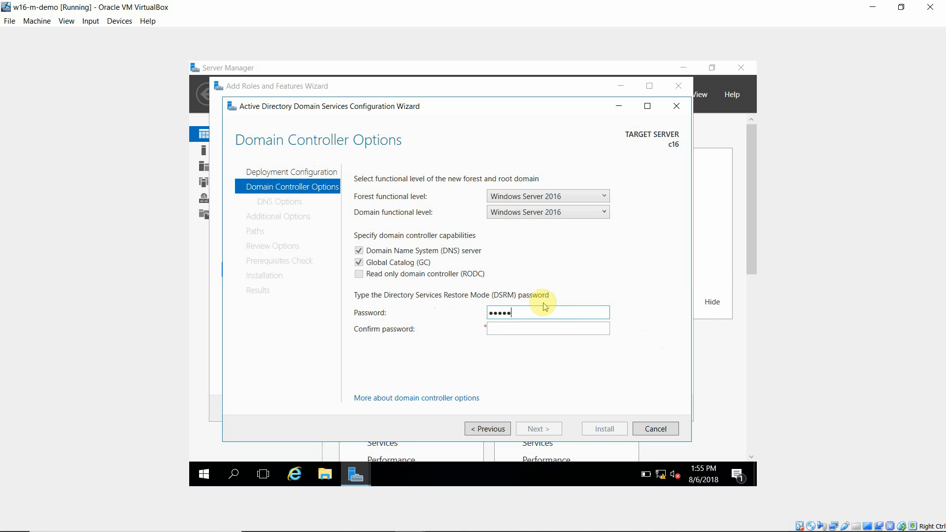
key("Tab")
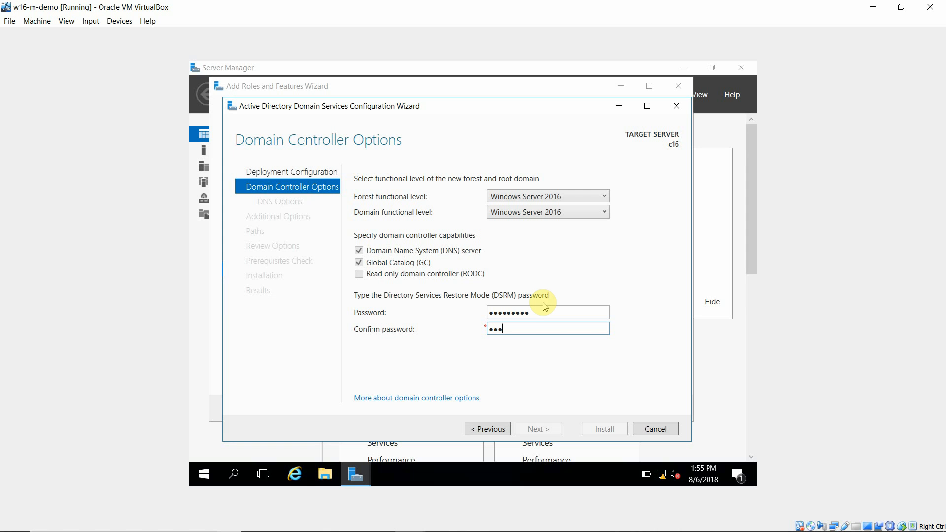
type("•••••••••")
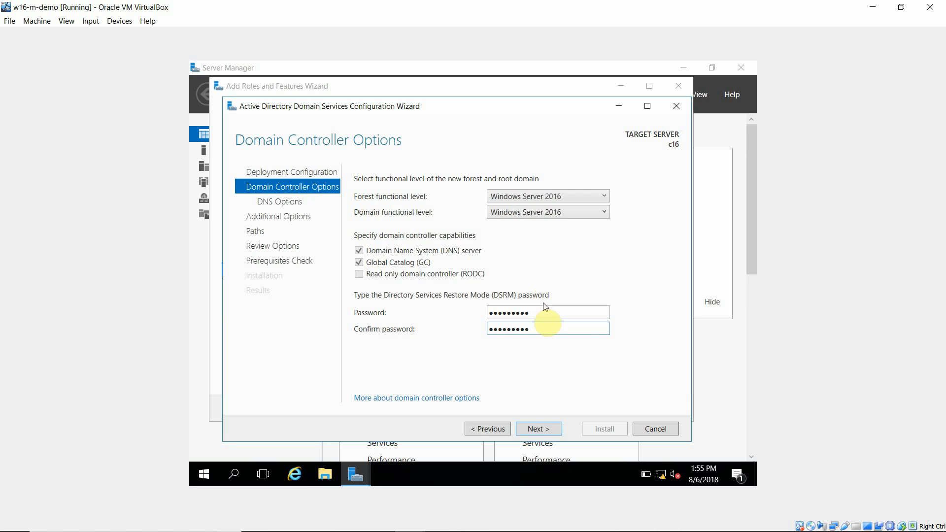
Step: Advance through DNS Options, Additional Options and Paths with defaults, then scroll through the Review Options summary
left_click(540, 430)
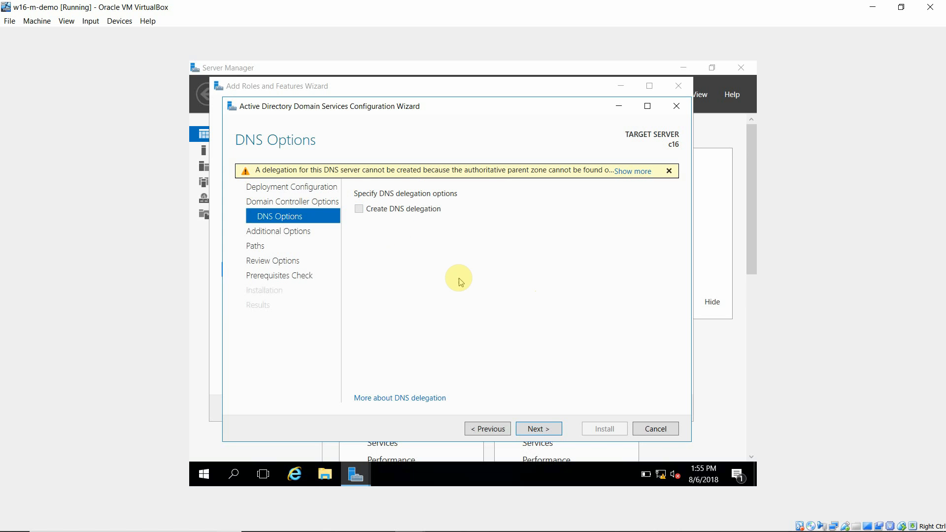
left_click(538, 429)
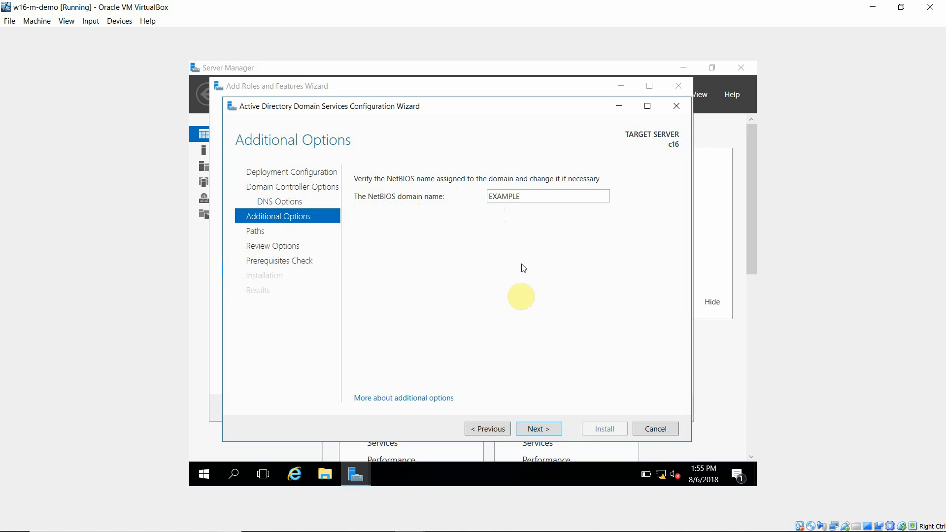
left_click(535, 430)
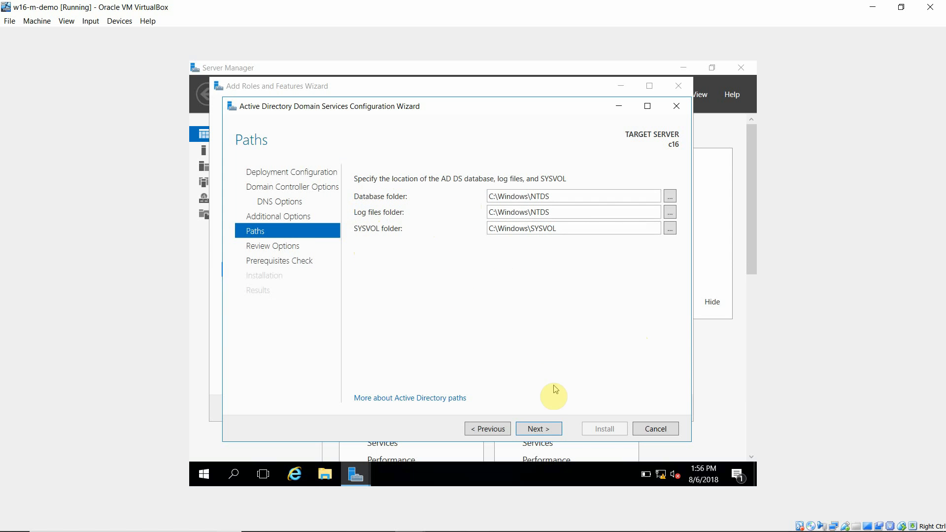
left_click(538, 430)
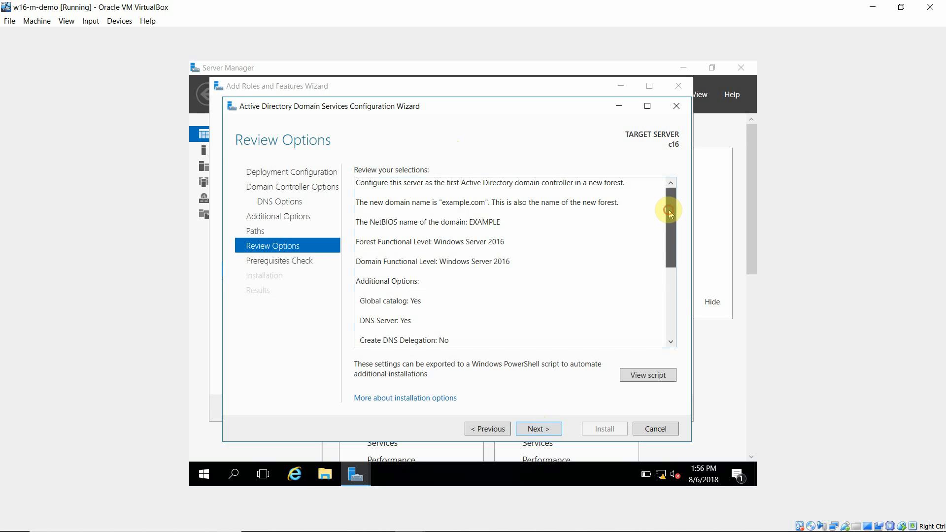
left_click_drag(669, 210, 677, 301)
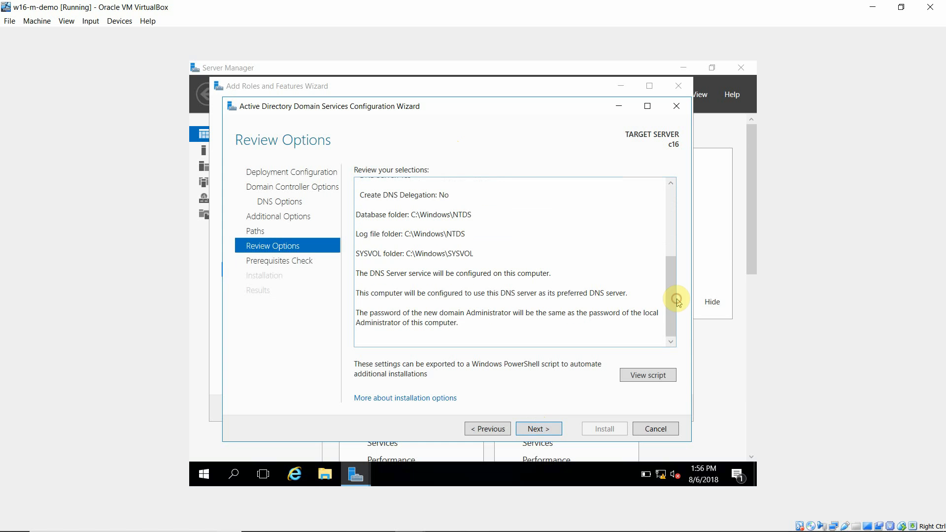
Step: Go to the prerequisites check, scroll its results, and start the domain controller installation
left_click(539, 429)
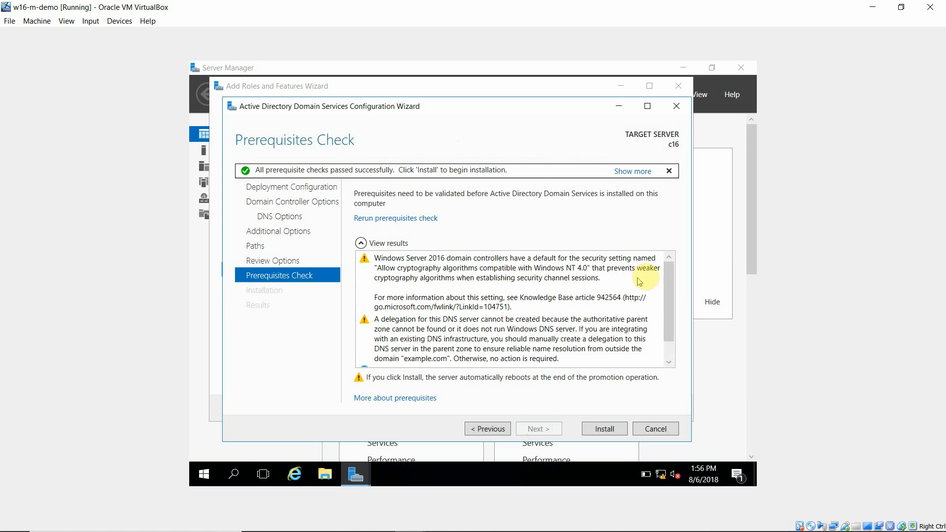
left_click_drag(664, 275, 664, 320)
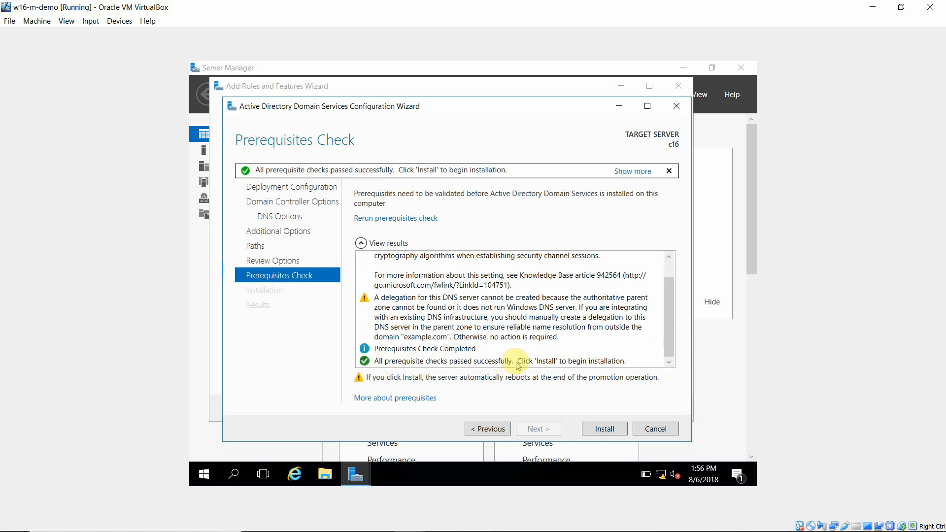
left_click(611, 429)
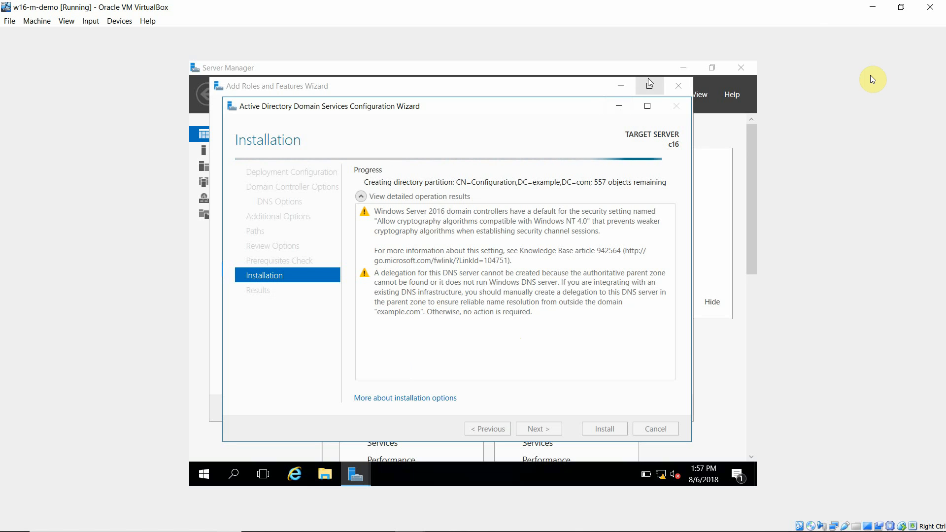
Step: Switch to VirtualBox Manager and show the running w10-m-demo virtual machine window
key("alt+Tab")
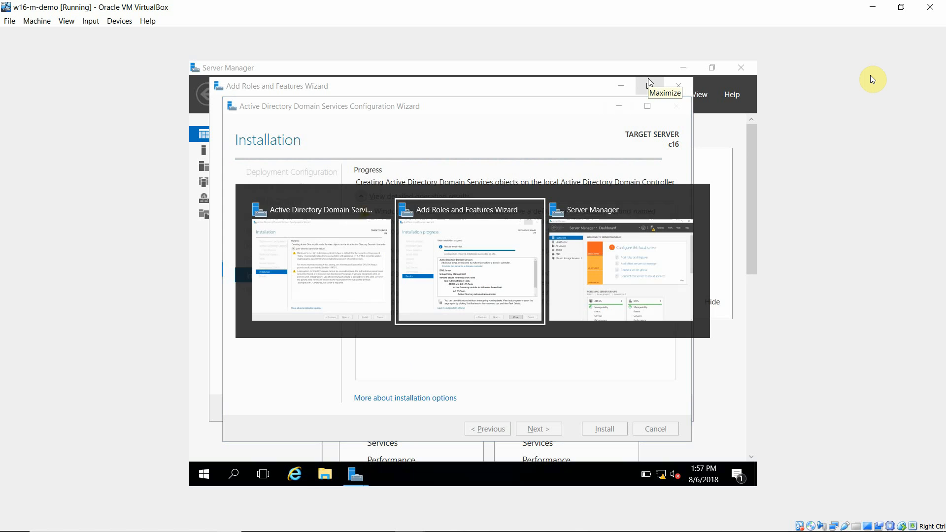
key("alt+Tab")
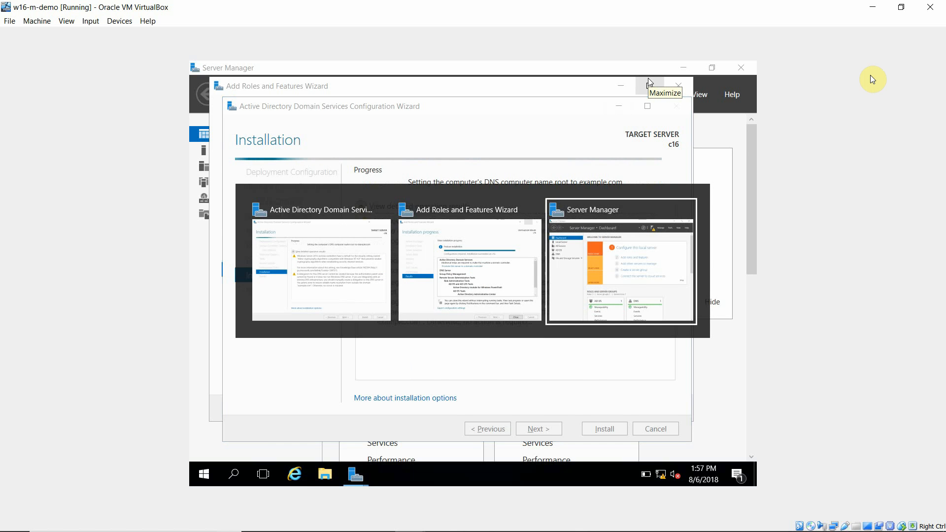
left_click(872, 7)
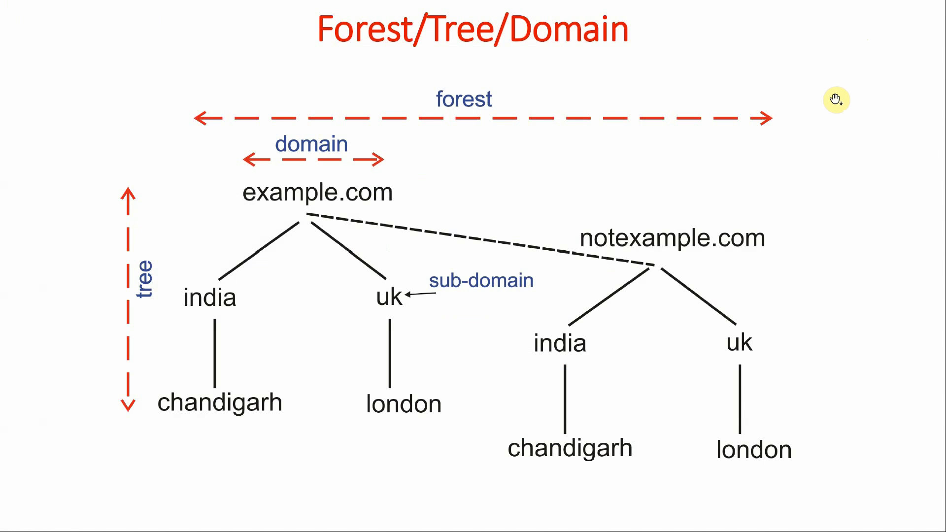
key("alt+Tab")
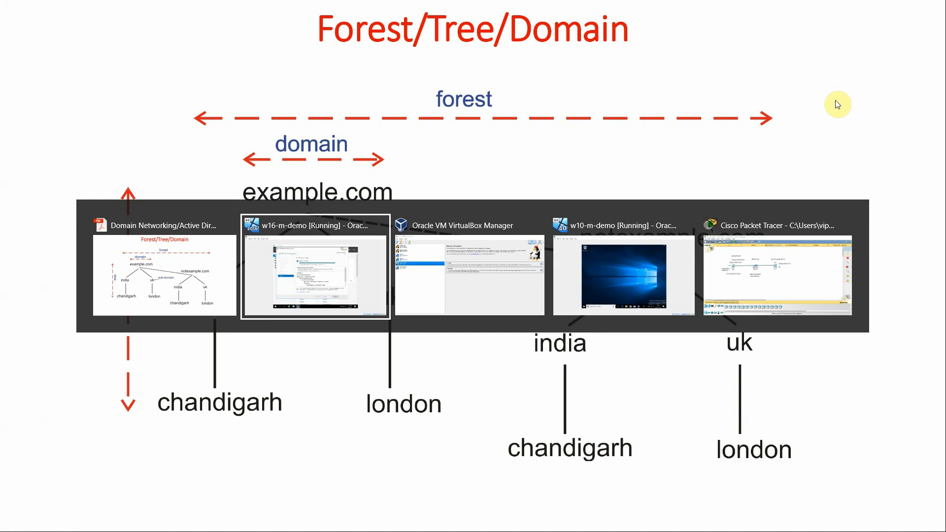
key("alt+Tab")
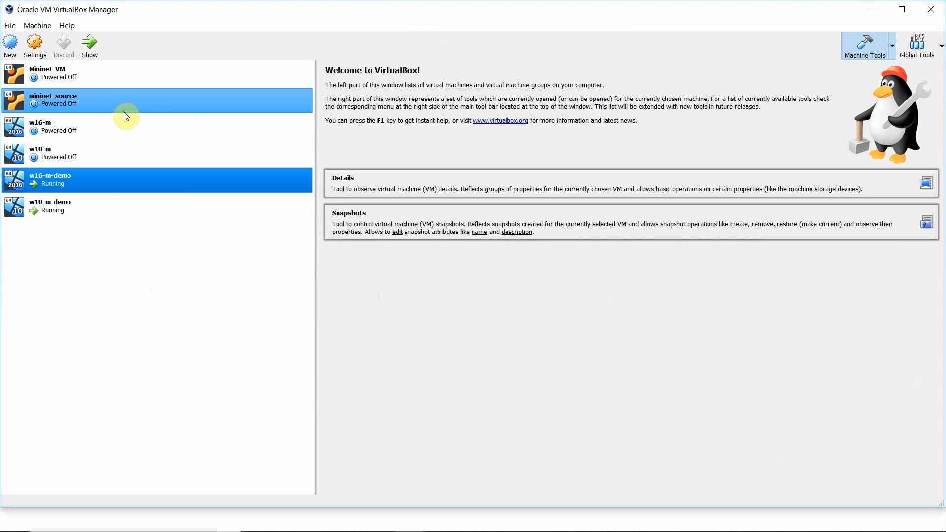
left_click(57, 207)
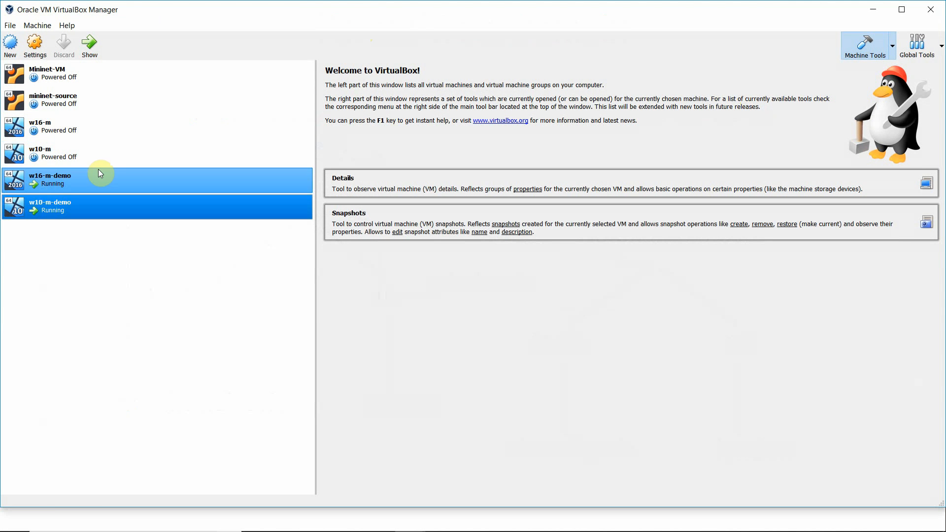
left_click(84, 52)
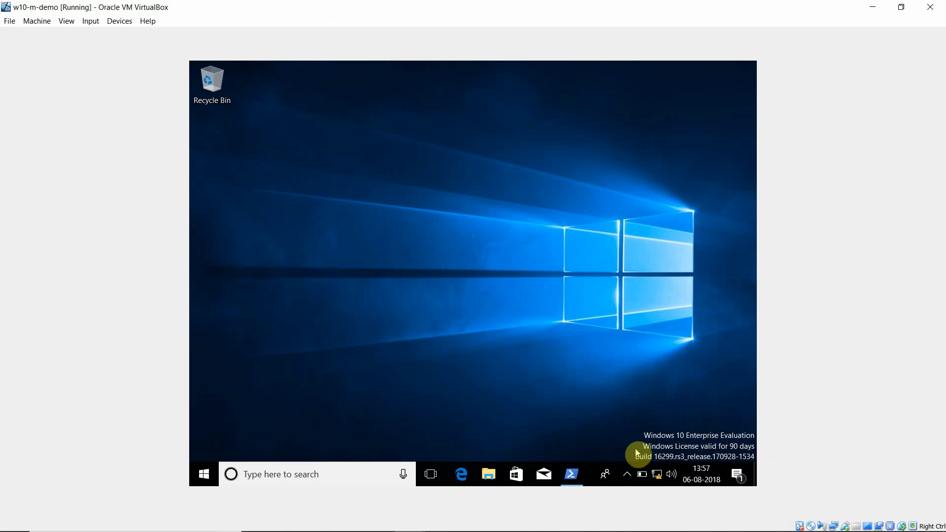
Step: In the Windows 10 VM, open the Ethernet adapter's properties through Network & Internet settings
right_click(658, 481)
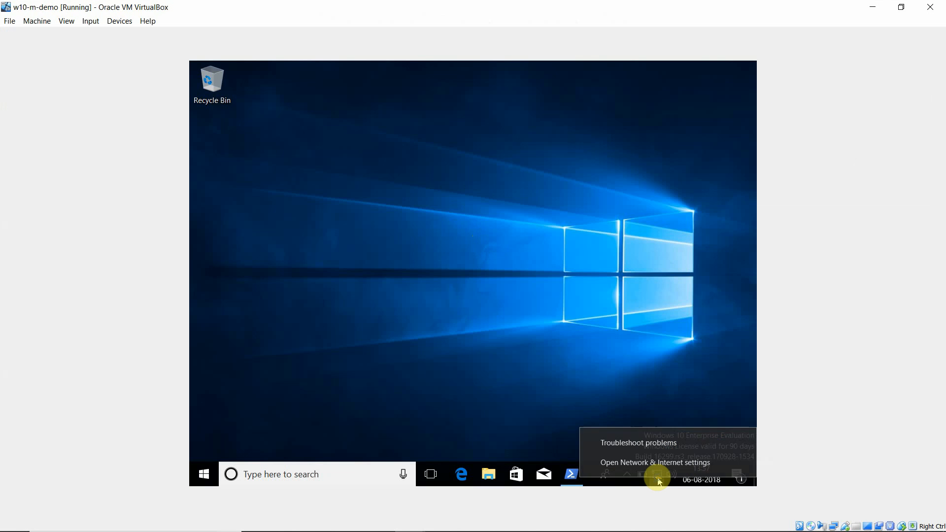
left_click(637, 466)
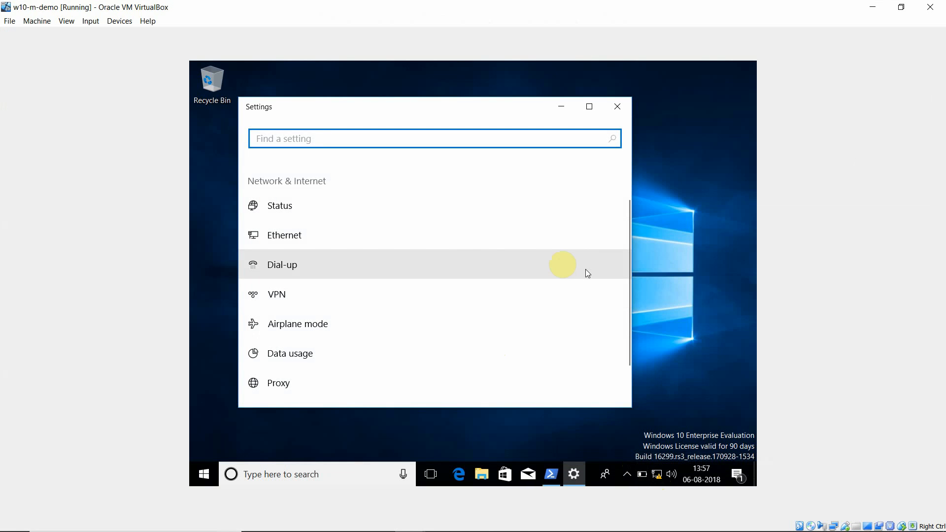
left_click(339, 242)
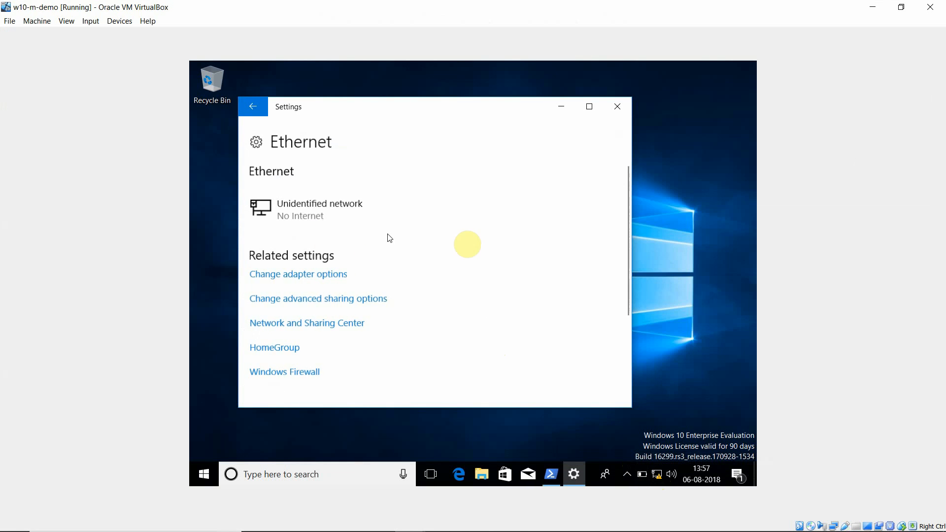
left_click(310, 274)
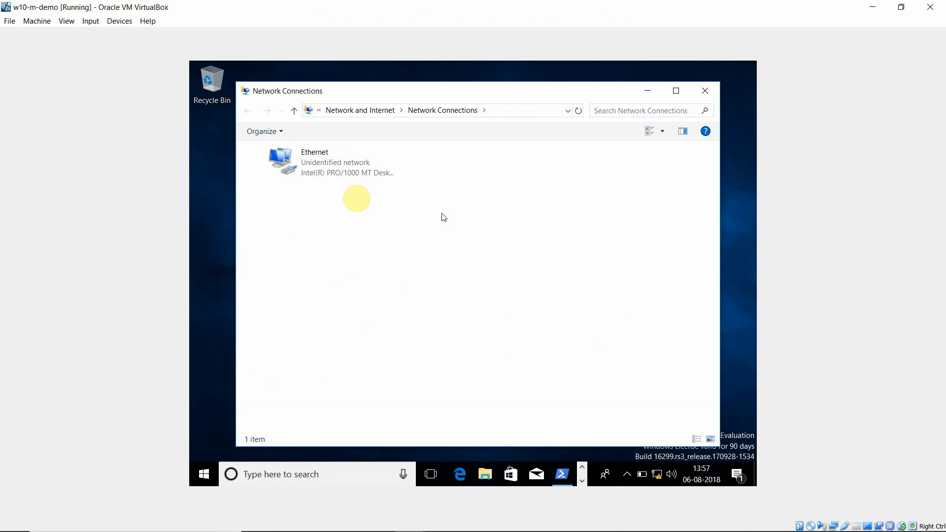
left_click(318, 176)
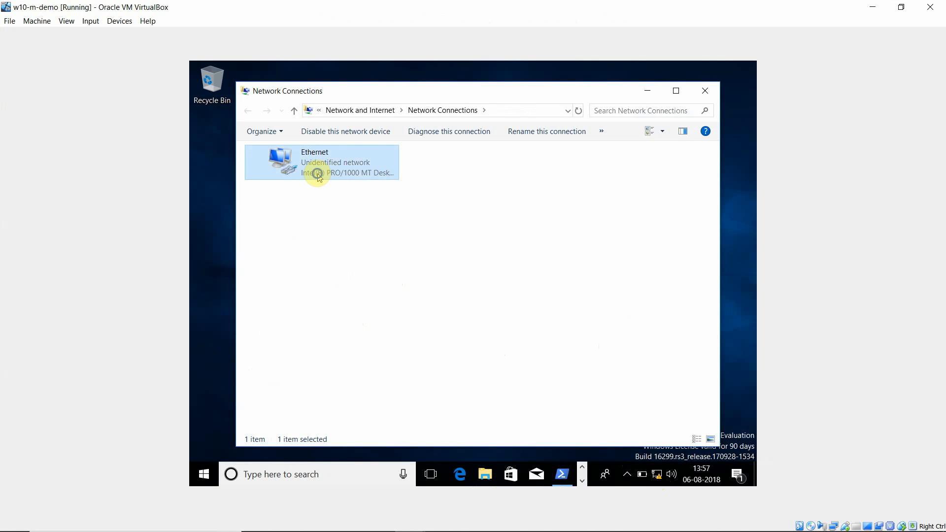
right_click(319, 175)
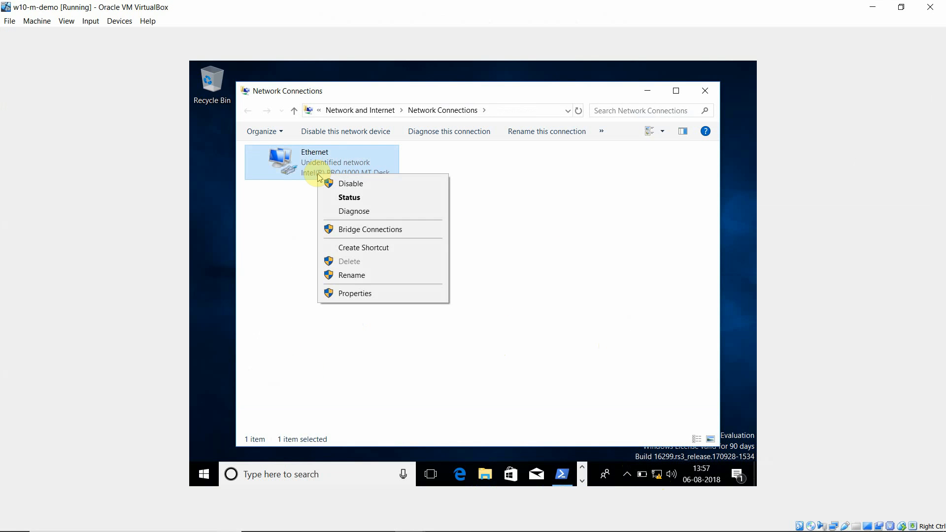
left_click(358, 296)
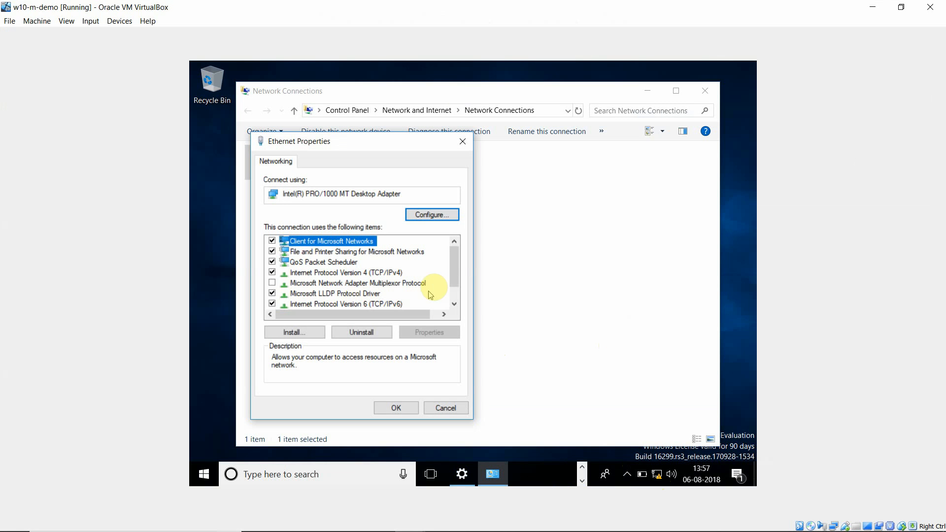
Step: Set the IPv4 preferred DNS server to 172.24.0.16 and apply the adapter settings
left_click(375, 273)
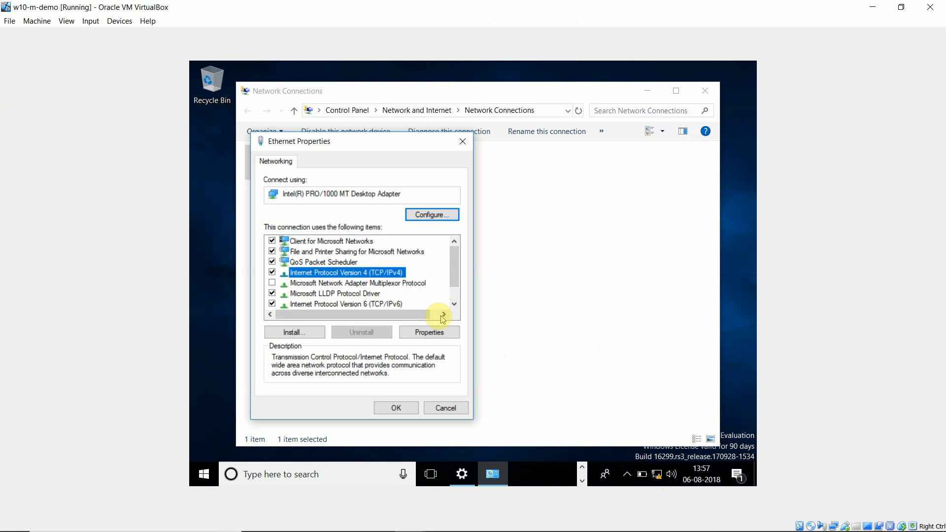
left_click(427, 332)
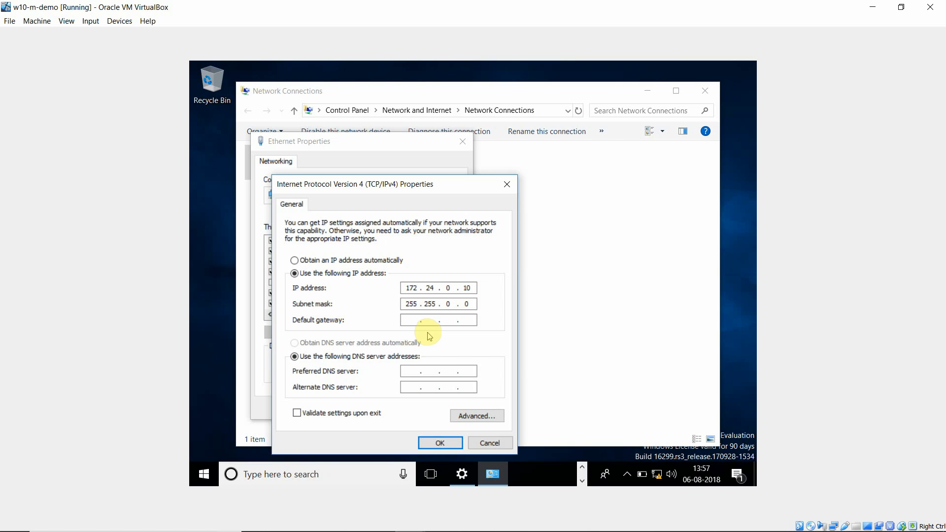
left_click(404, 371)
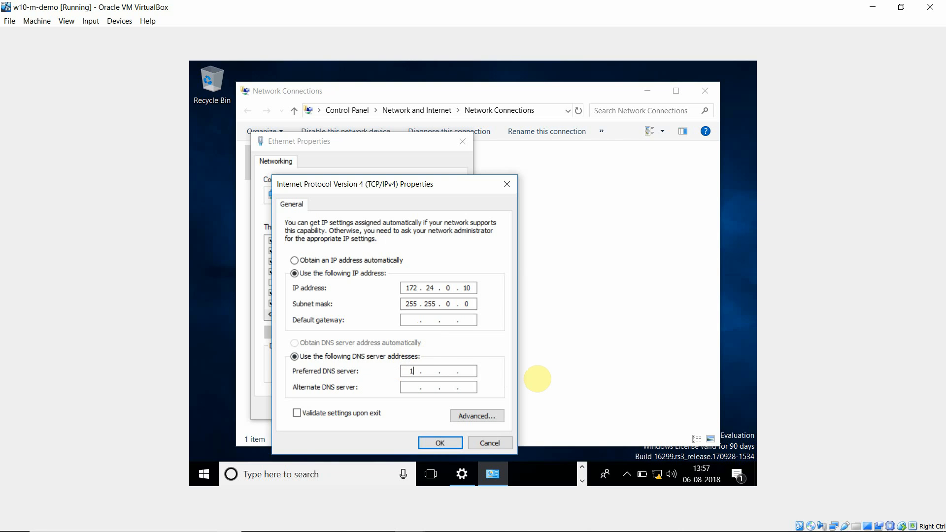
type("24 .0.16")
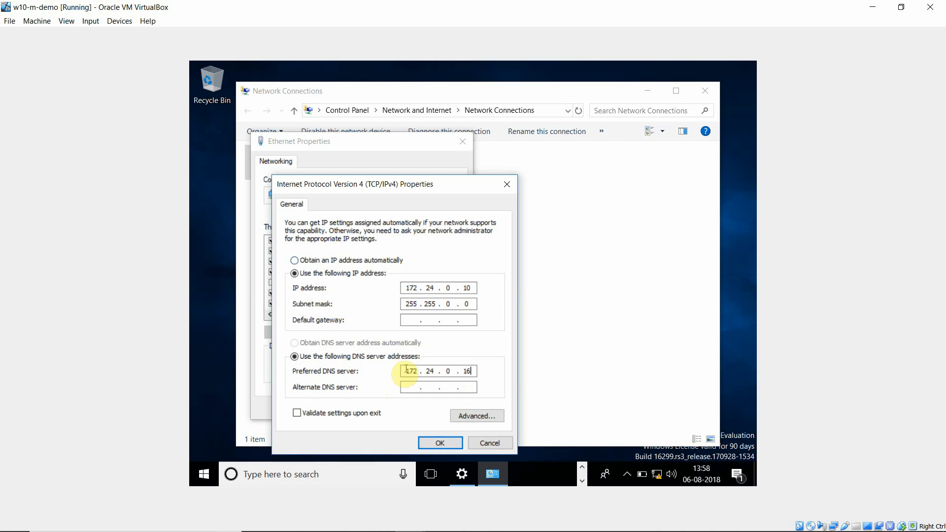
left_click(438, 444)
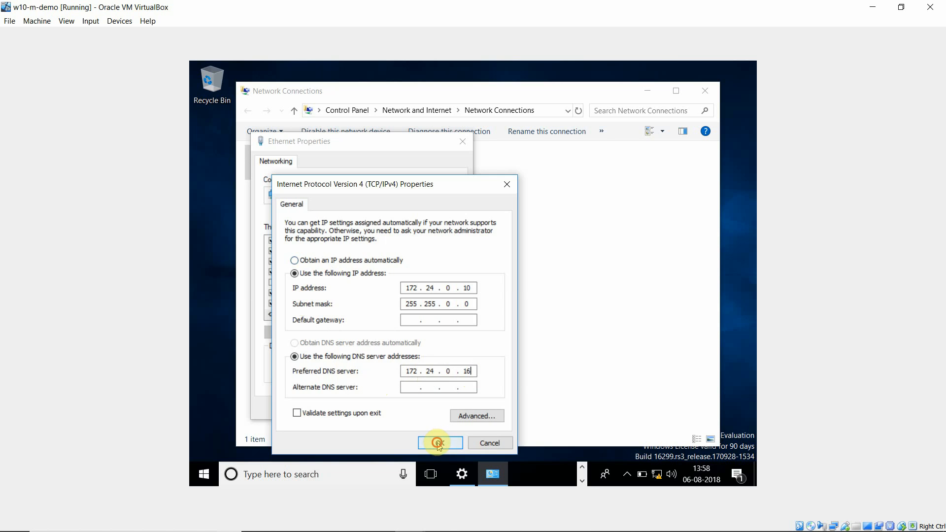
left_click(396, 411)
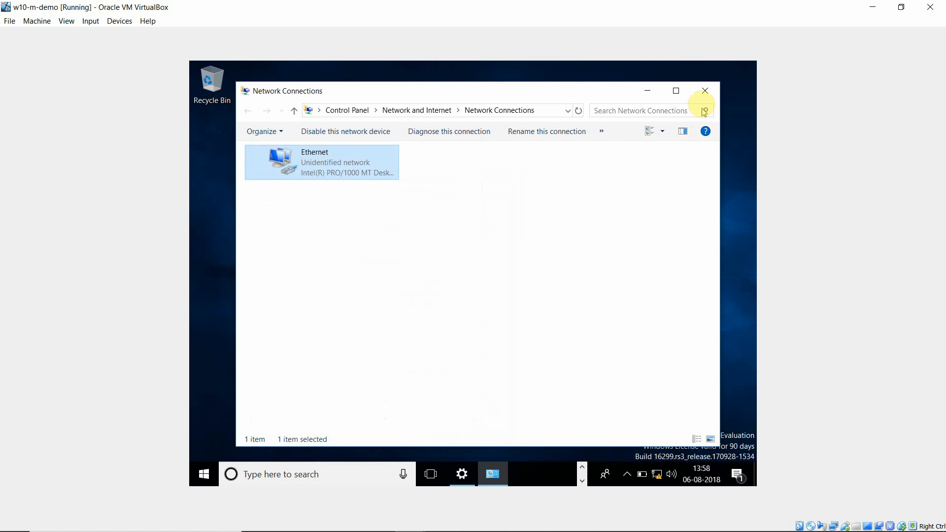
Step: Close the Network Connections and Settings windows and open File Explorer
left_click(705, 91)
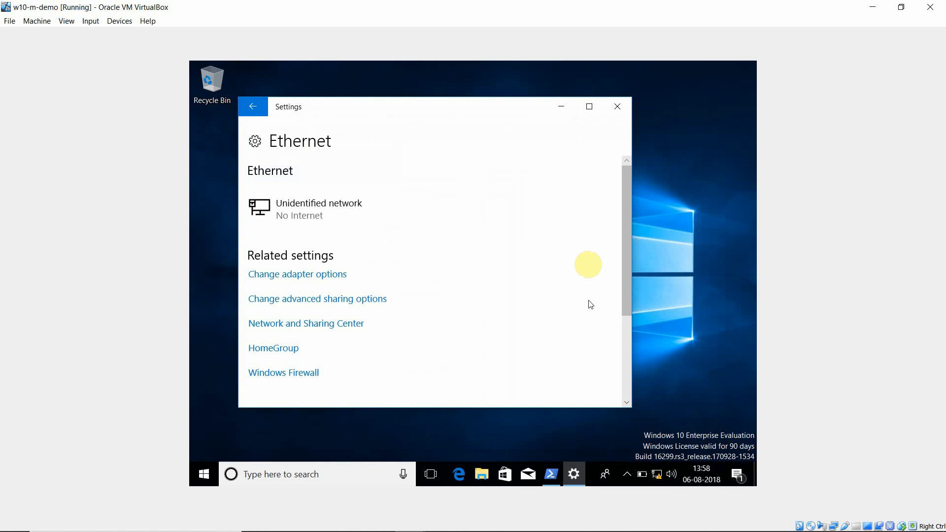
left_click(621, 107)
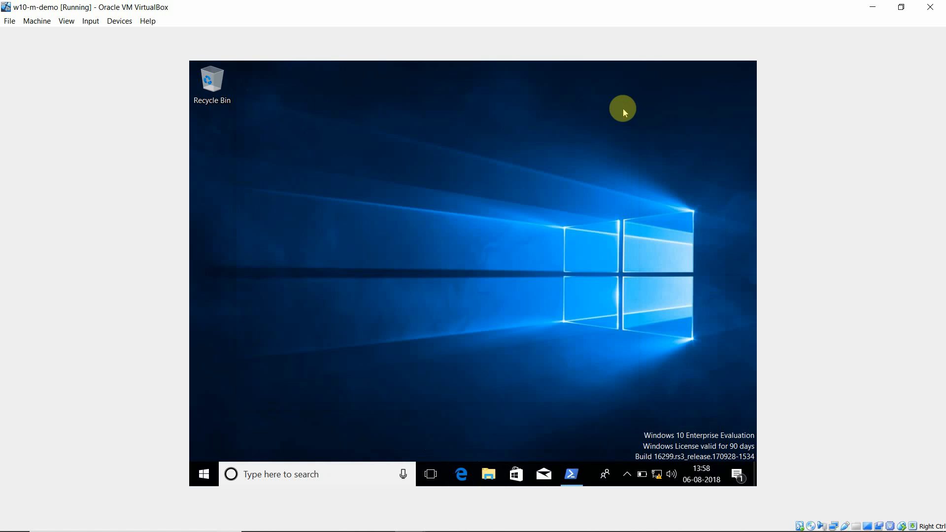
left_click(489, 475)
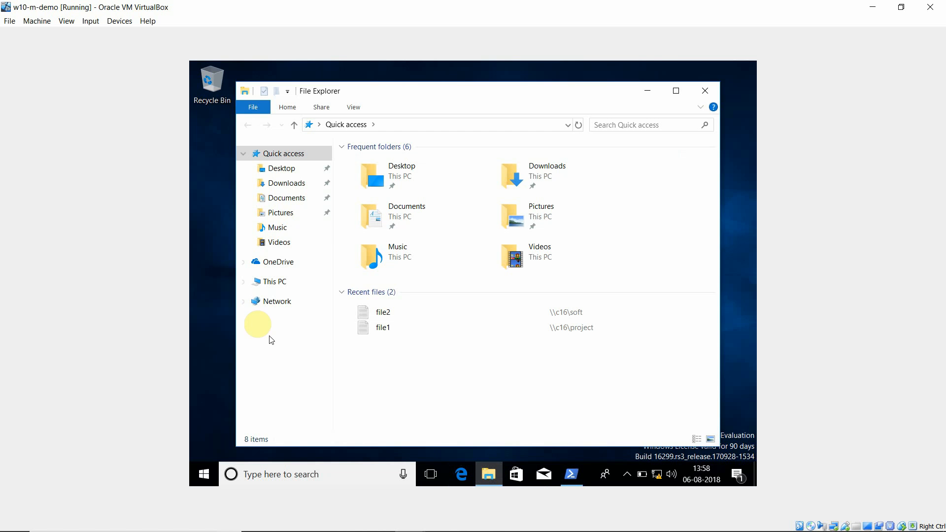
Step: Open the computer name and domain change dialog from This PC's system properties in the Windows 10 VM
left_click(270, 285)
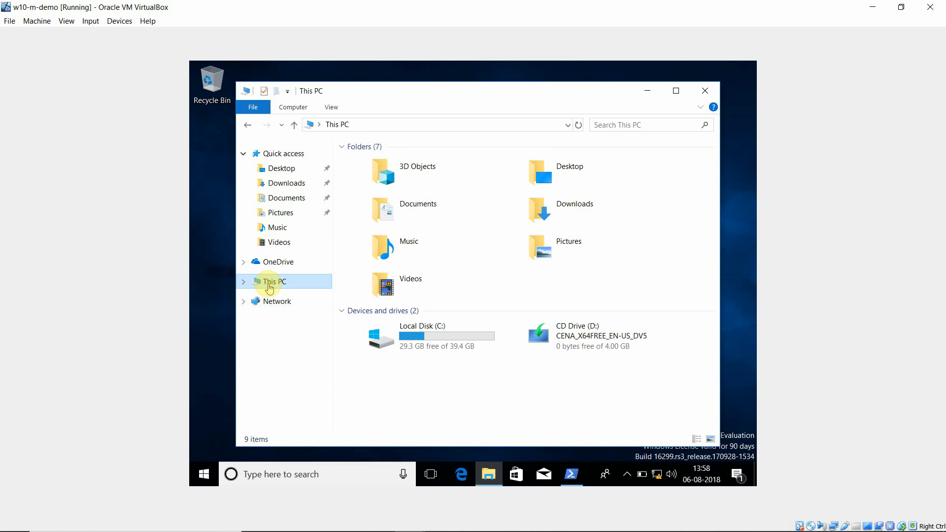
right_click(268, 285)
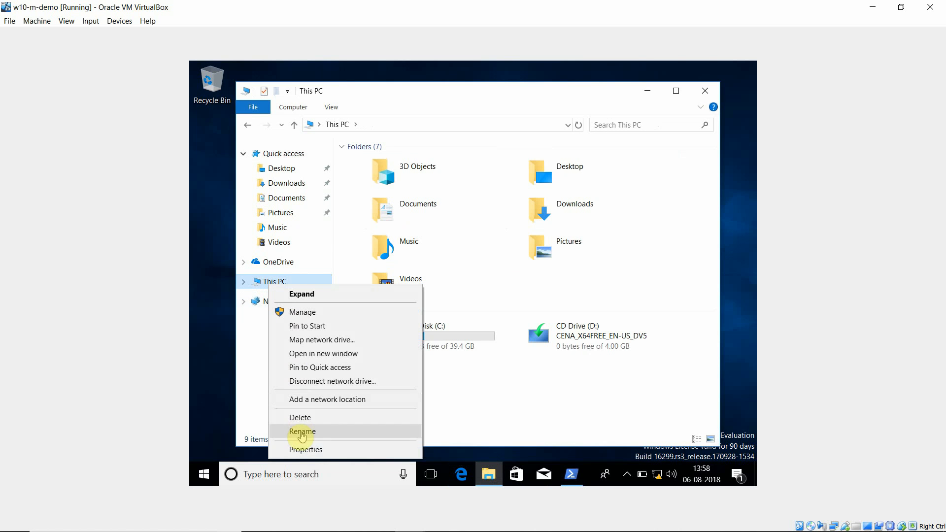
left_click(304, 449)
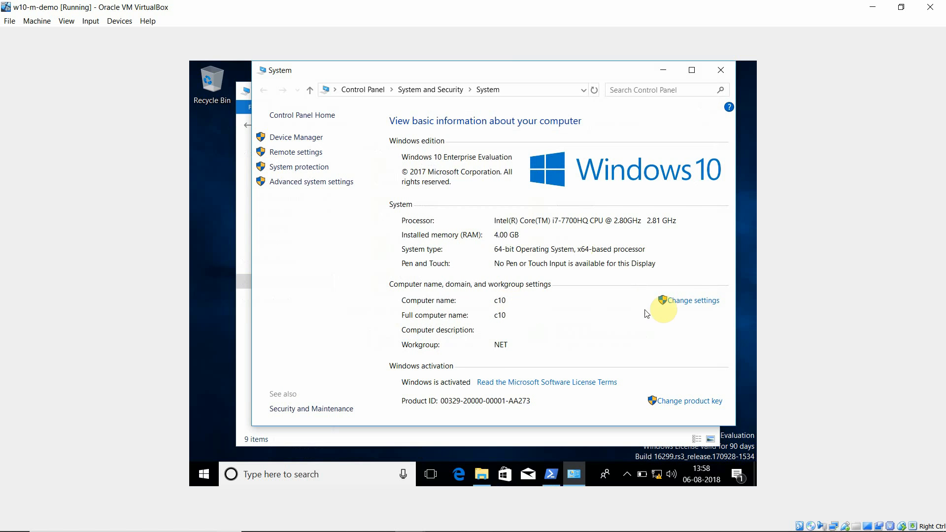
left_click(695, 302)
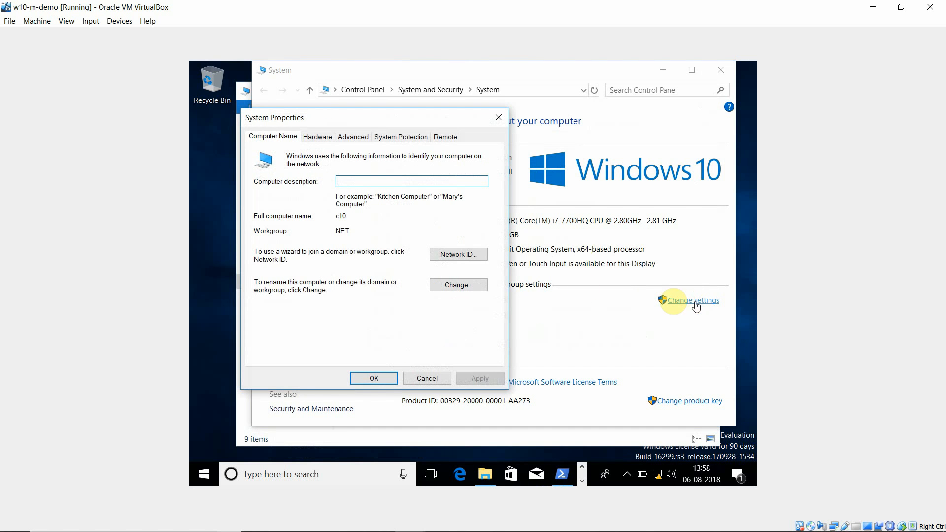
left_click(458, 286)
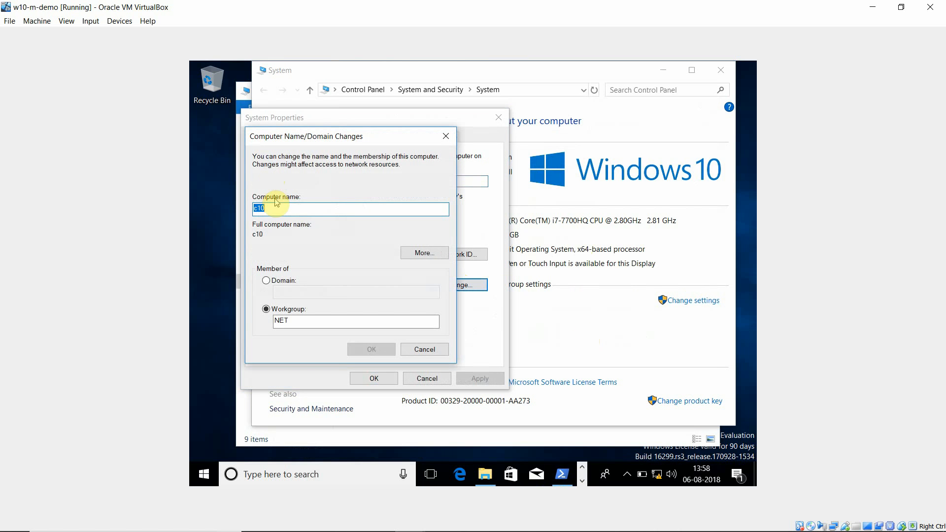
Step: Make the computer a member of the domain example.com instead of the workgroup
left_click(266, 281)
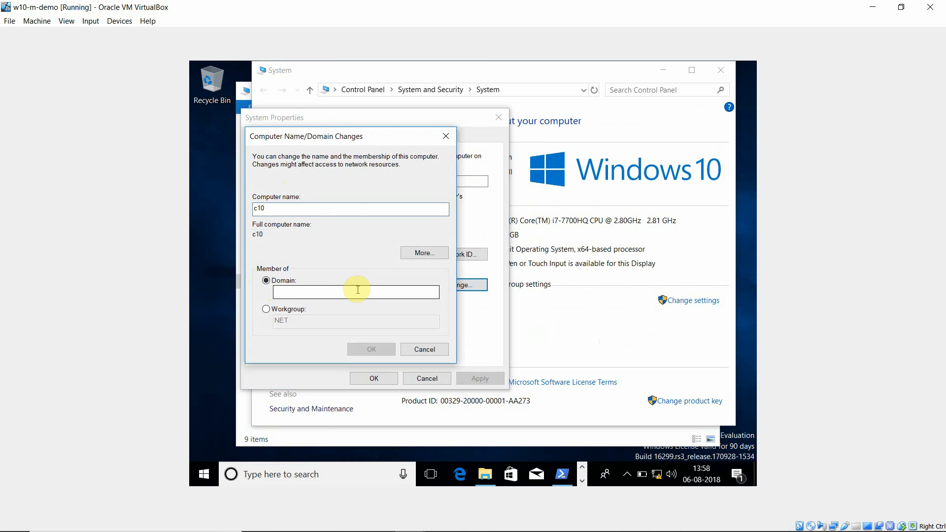
left_click(353, 292)
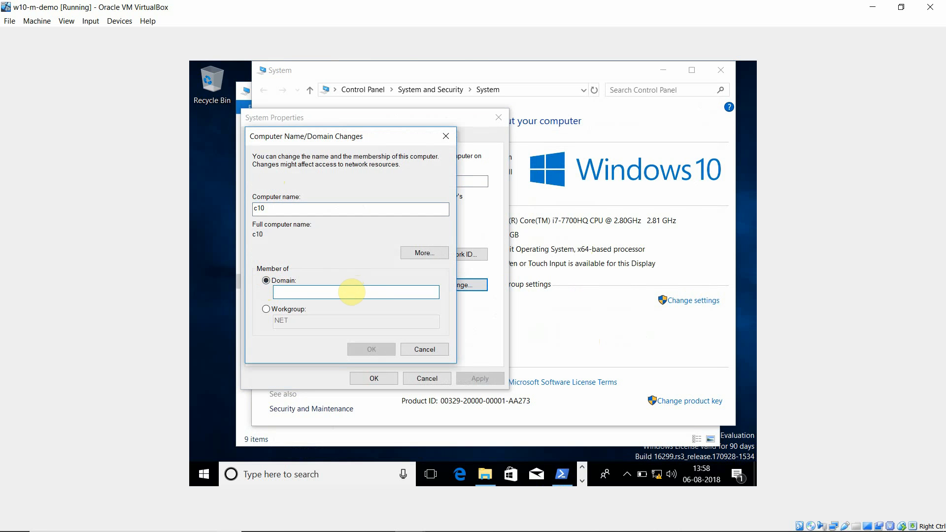
type("examp")
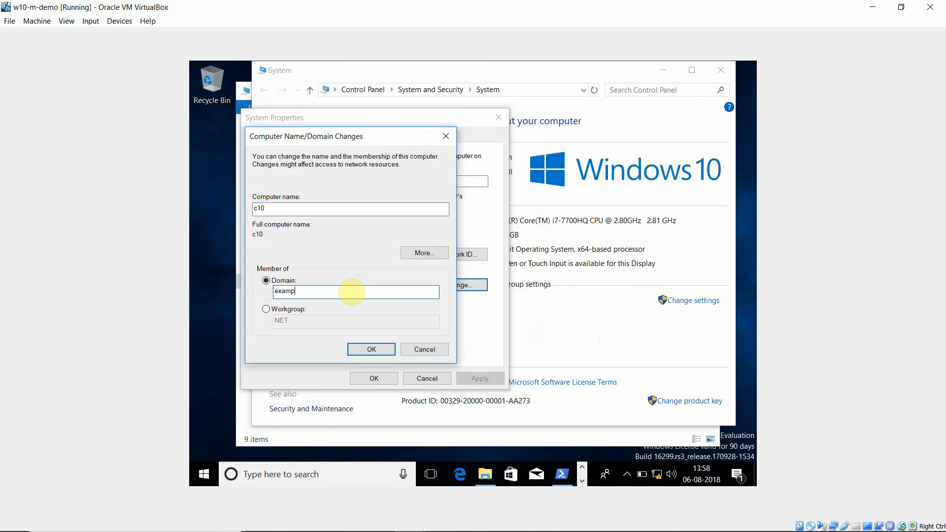
type("le.com")
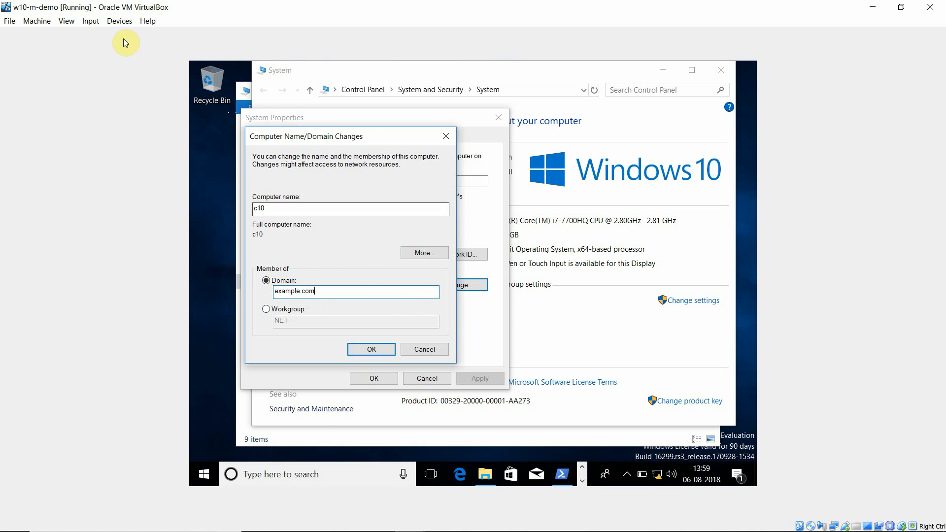
Step: Switch to the running w16-m-demo server virtual machine window through VirtualBox Manager
left_click(872, 7)
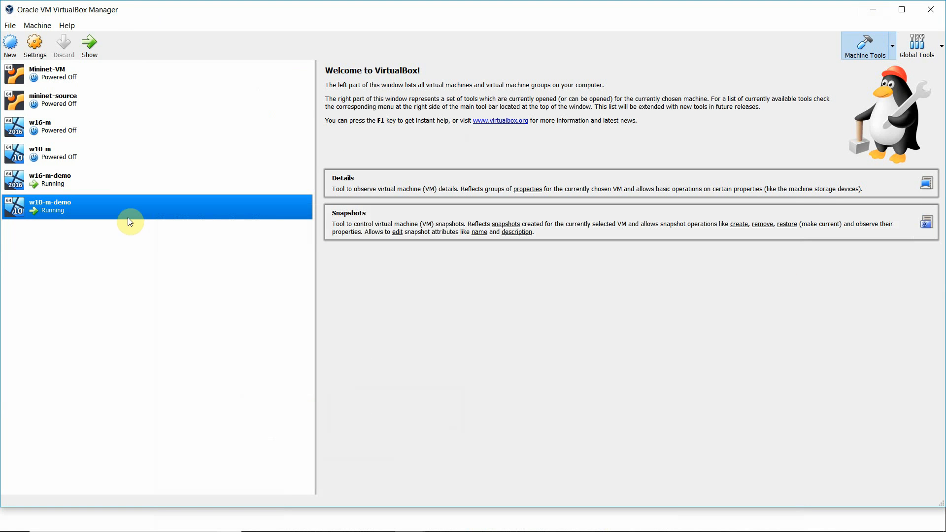
left_click(65, 183)
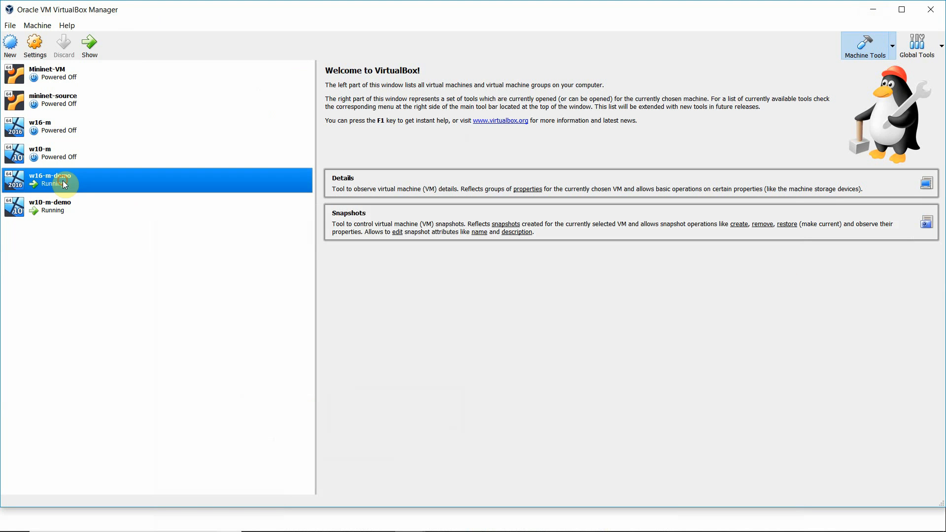
left_click(92, 51)
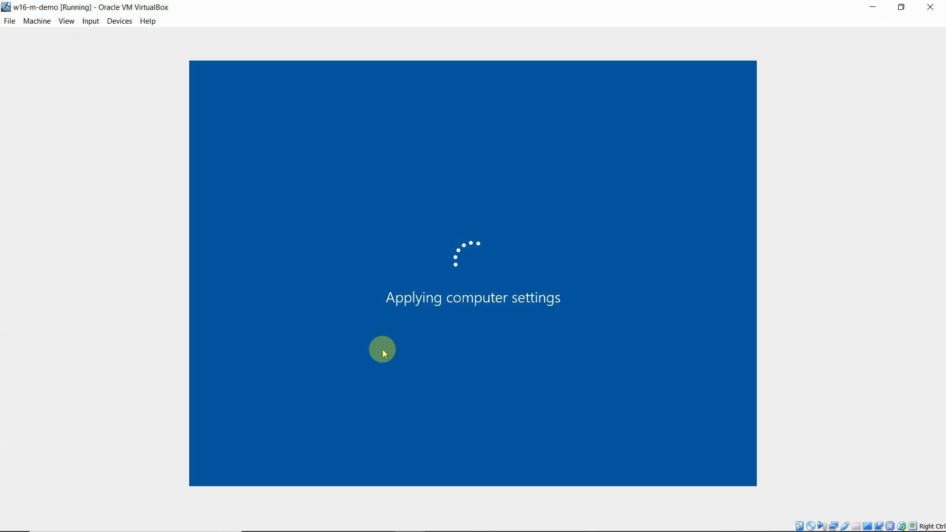
left_click(865, 6)
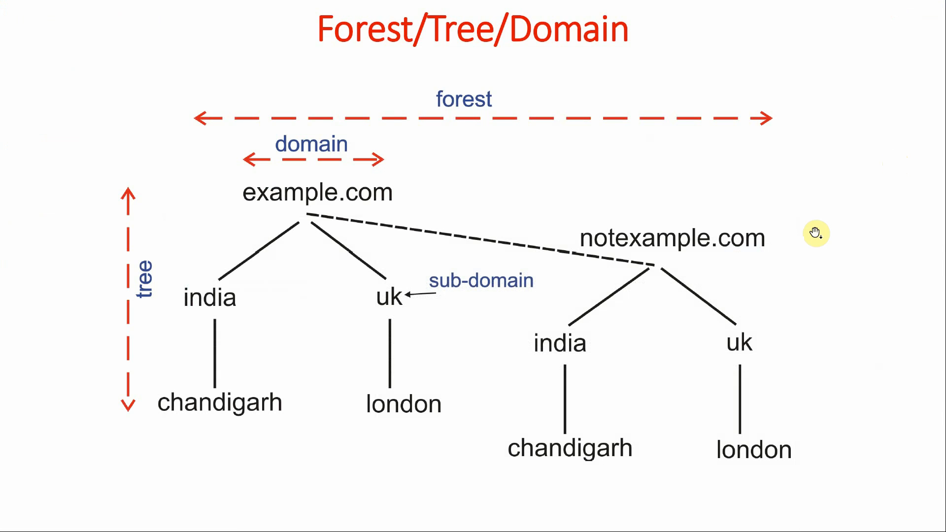
key("Right")
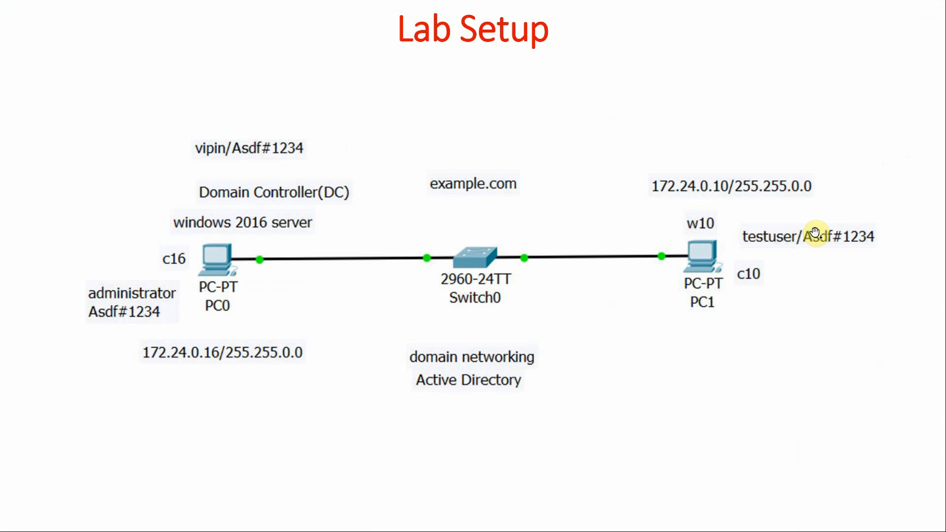
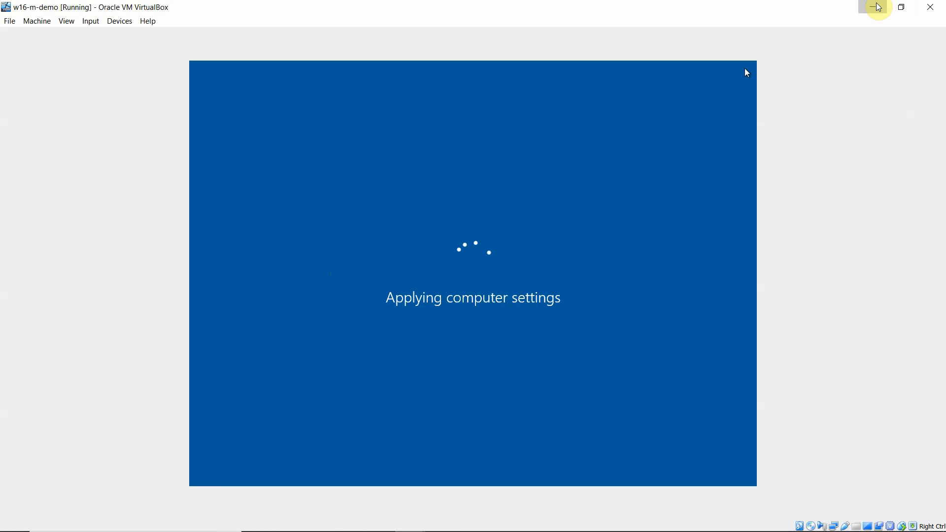
left_click(877, 6)
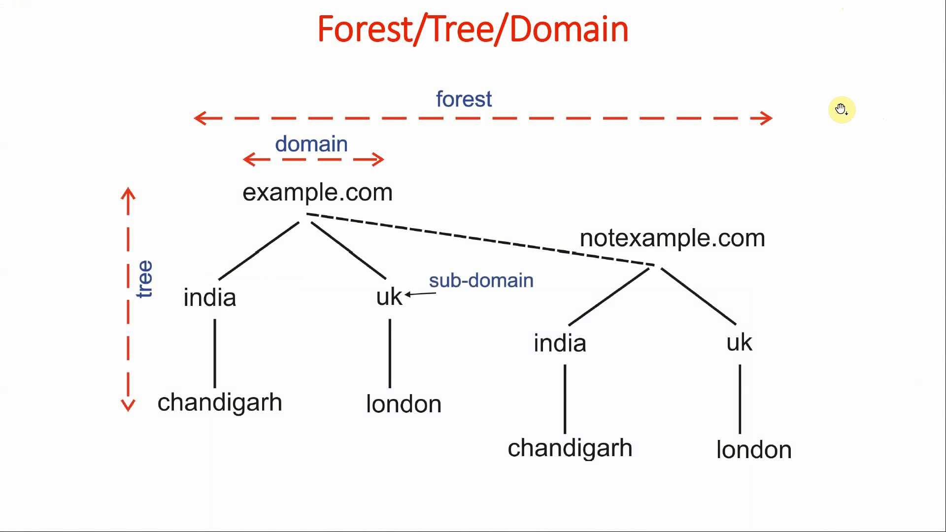
key("alt+Tab")
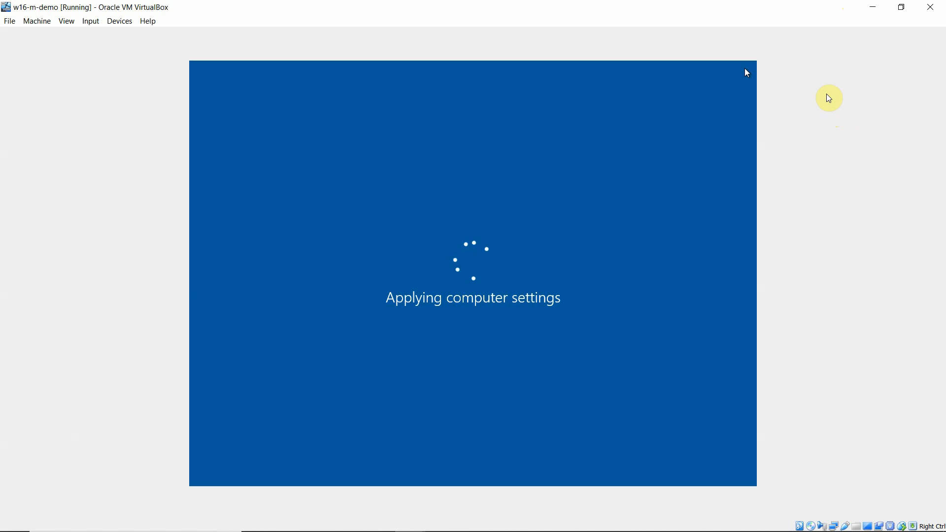
left_click(871, 12)
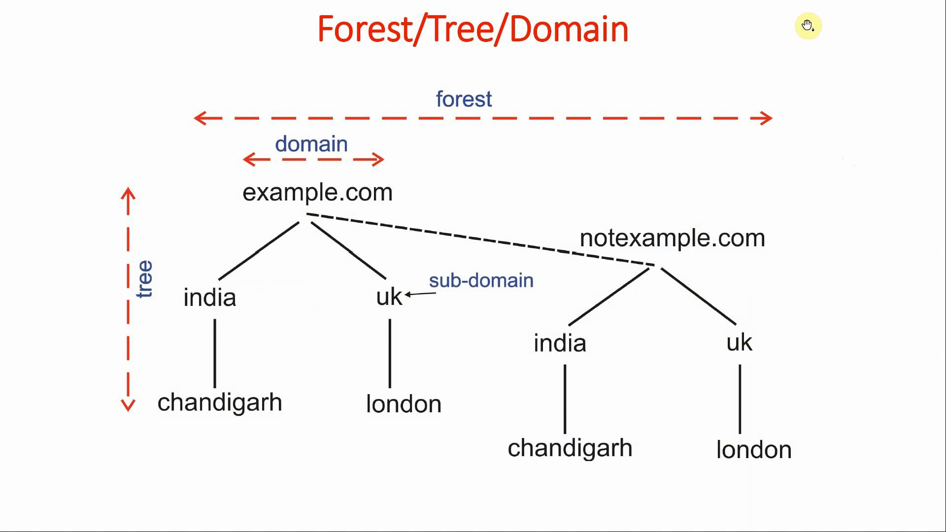
key("alt+Tab")
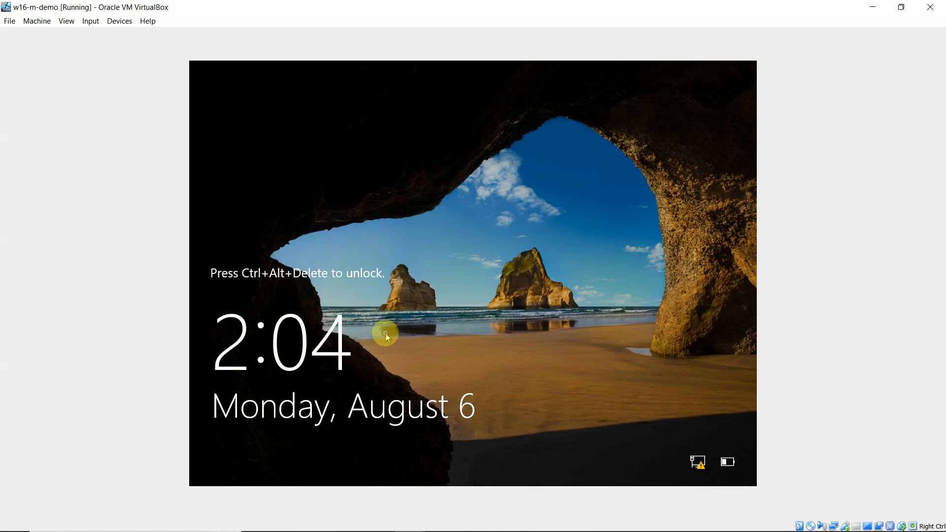
Step: Send Ctrl-Alt-Del to the server VM and sign in as EXAMPLE\Administrator with the account password
left_click(90, 21)
mouse_move(140, 35)
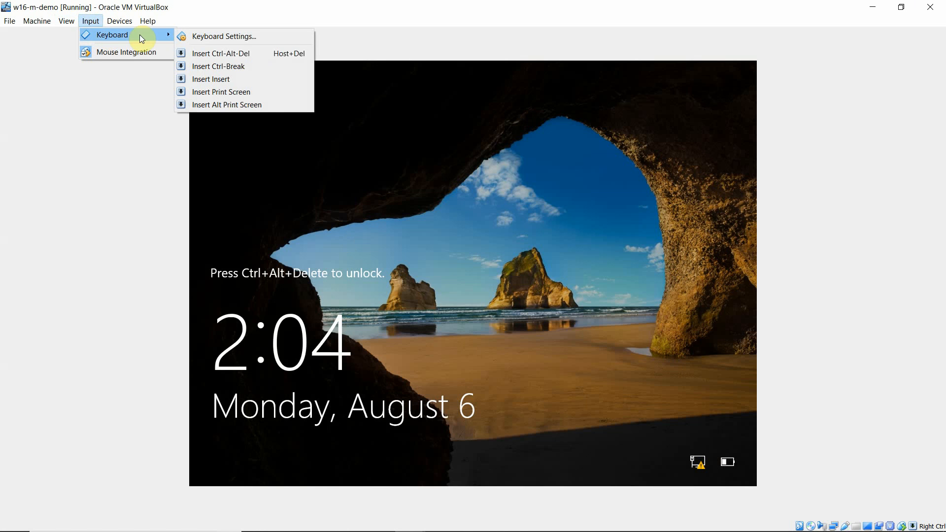
left_click(254, 58)
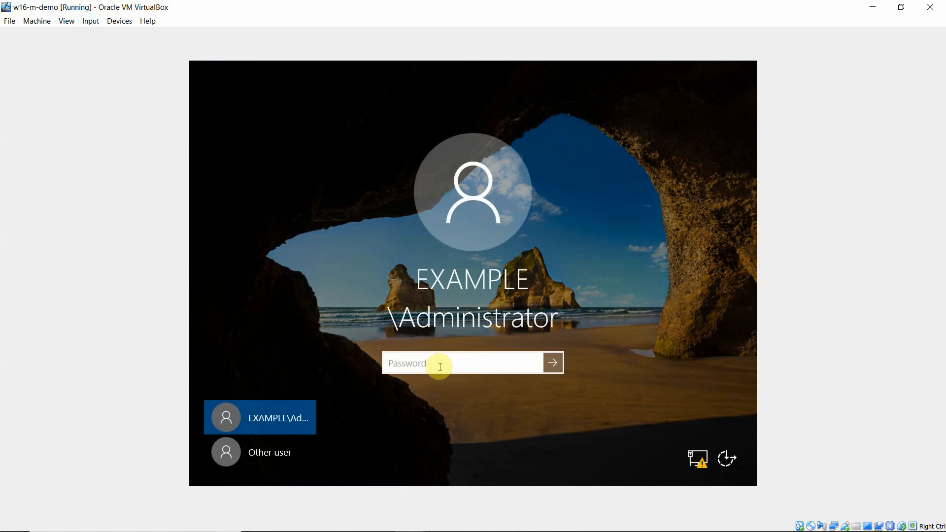
left_click(440, 366)
type("P@s")
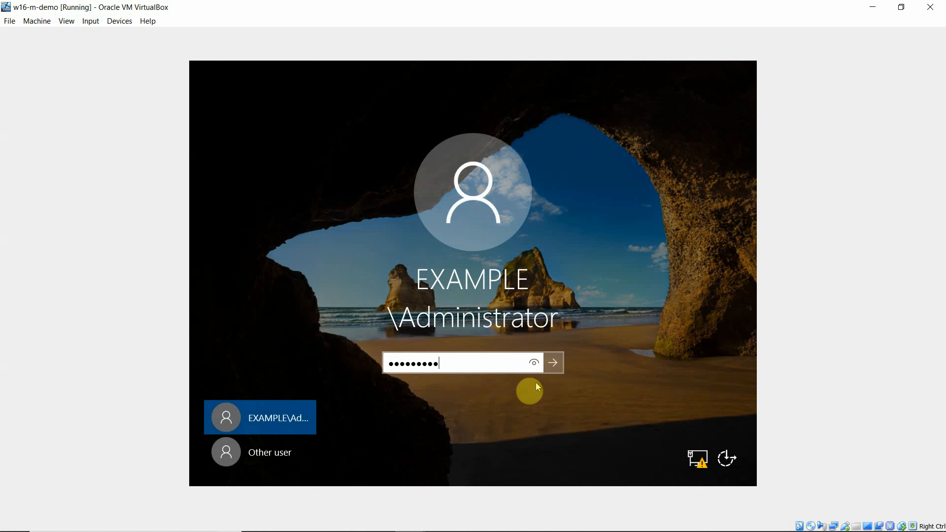
key("Return")
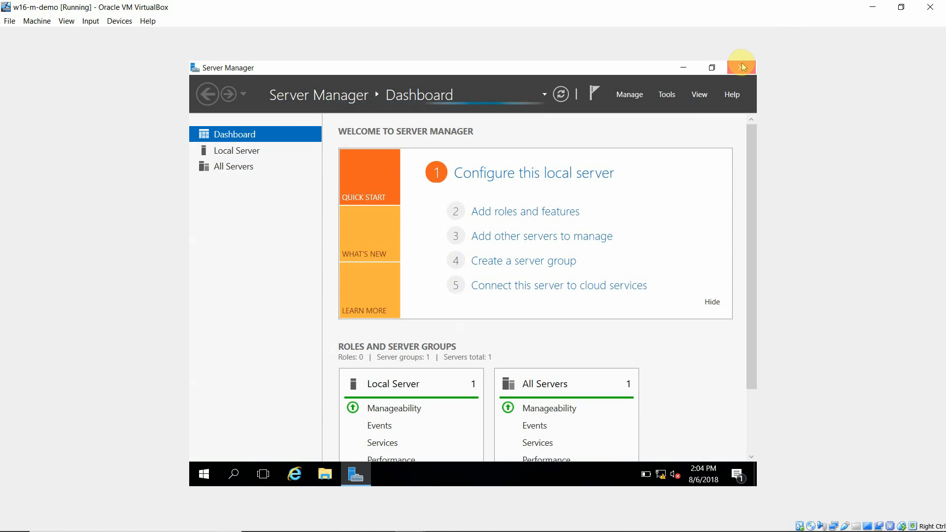
Step: Switch to the running w10-m-demo client virtual machine window through VirtualBox Manager
left_click(871, 8)
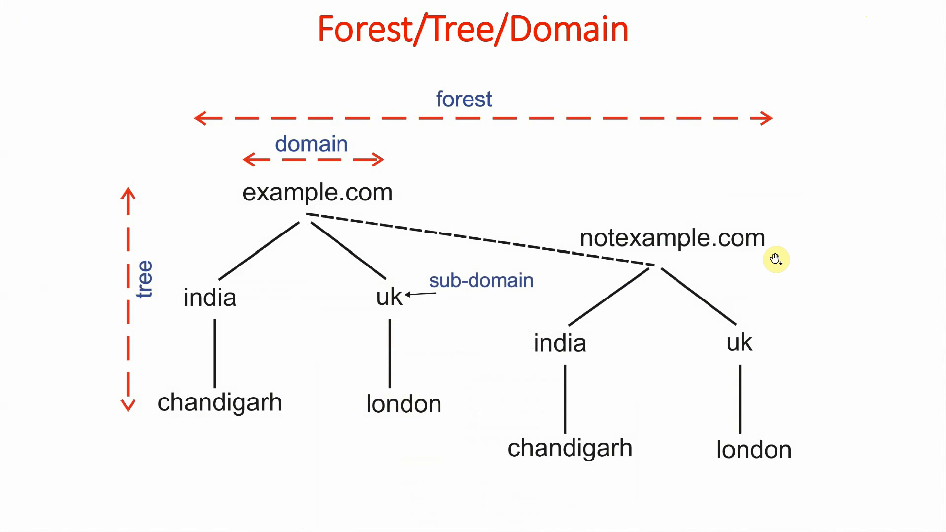
key("alt+Tab")
key("alt+Tab")
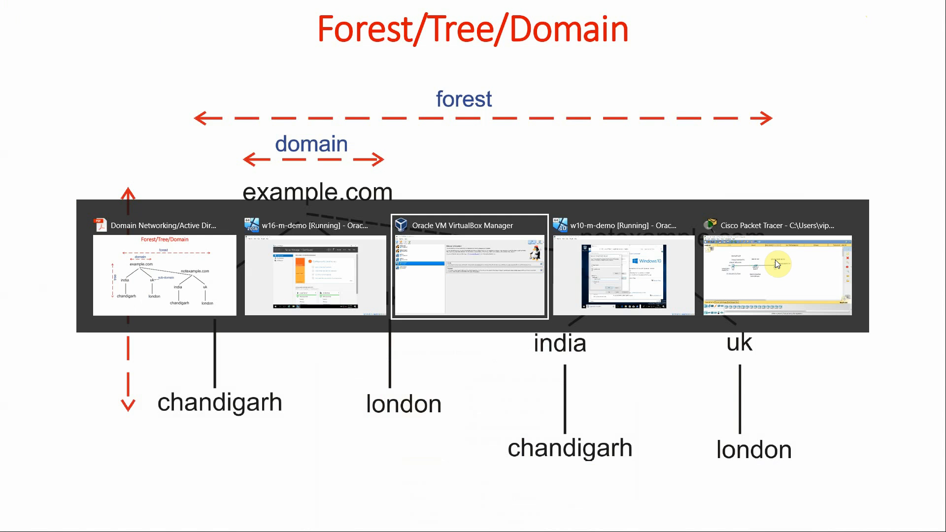
left_click(68, 207)
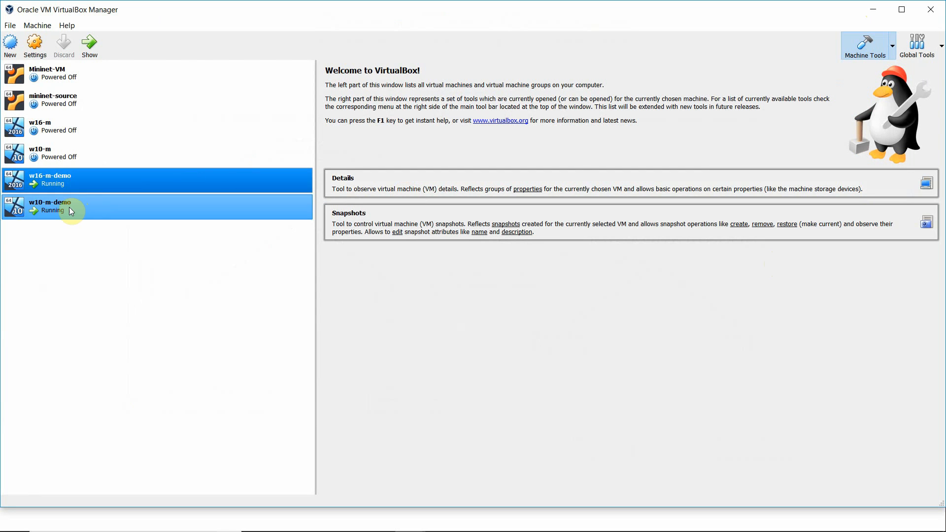
left_click(84, 58)
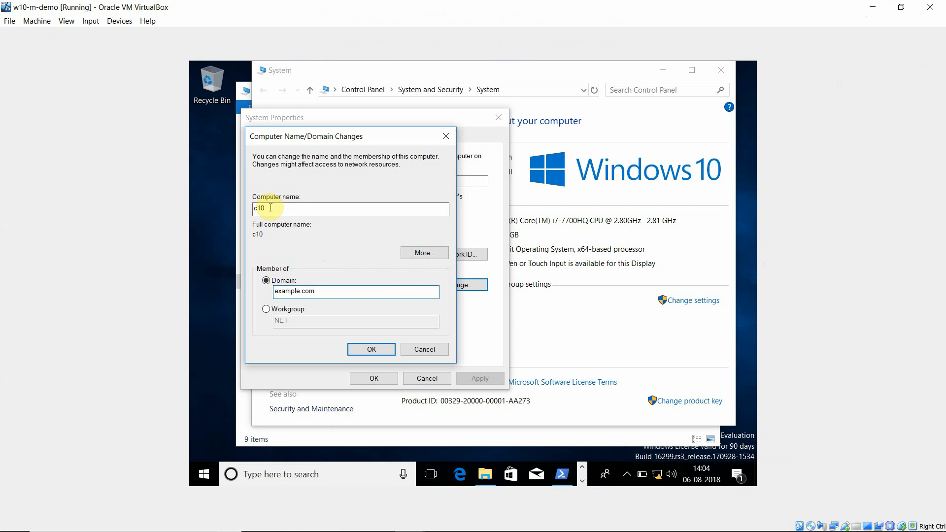
Step: Confirm the domain change and authenticate as administrator with the domain account password to join example.com
left_click(370, 347)
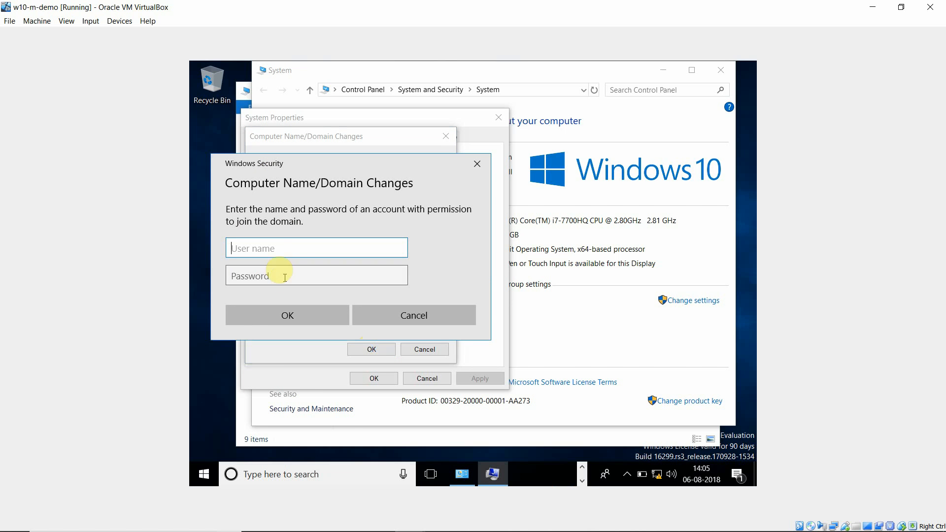
left_click(281, 250)
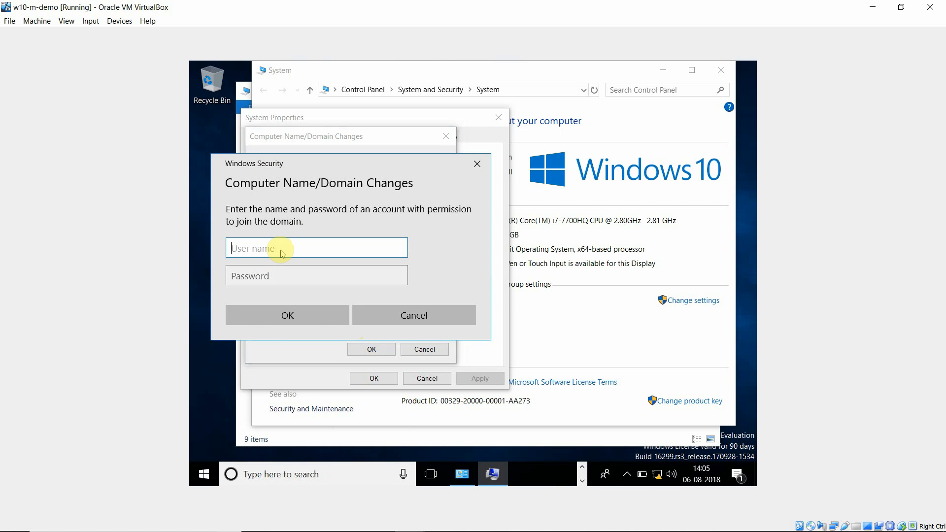
type("administrator")
key("Tab")
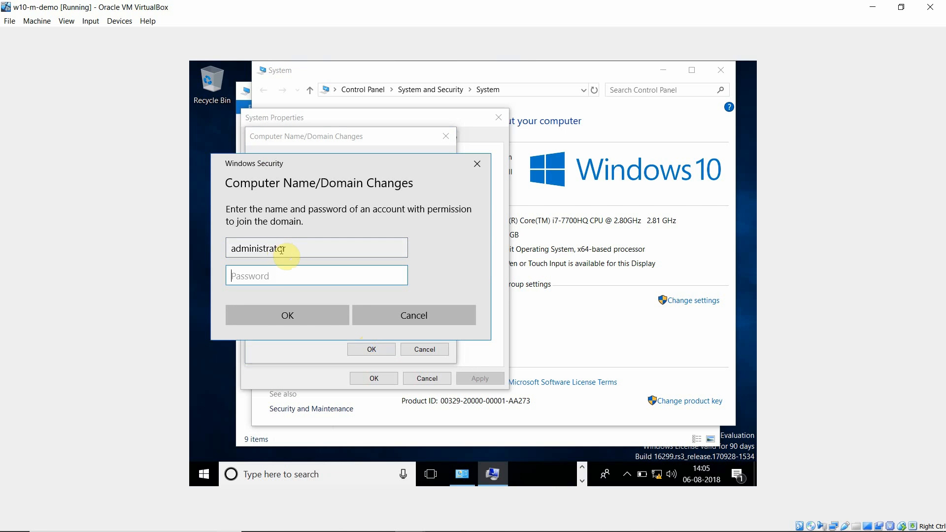
left_click(289, 277)
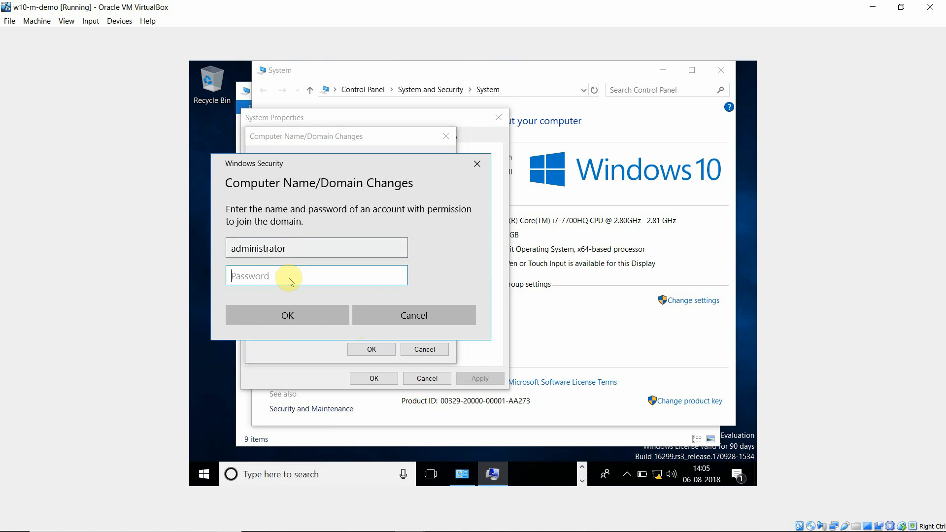
type("•")
left_click(289, 316)
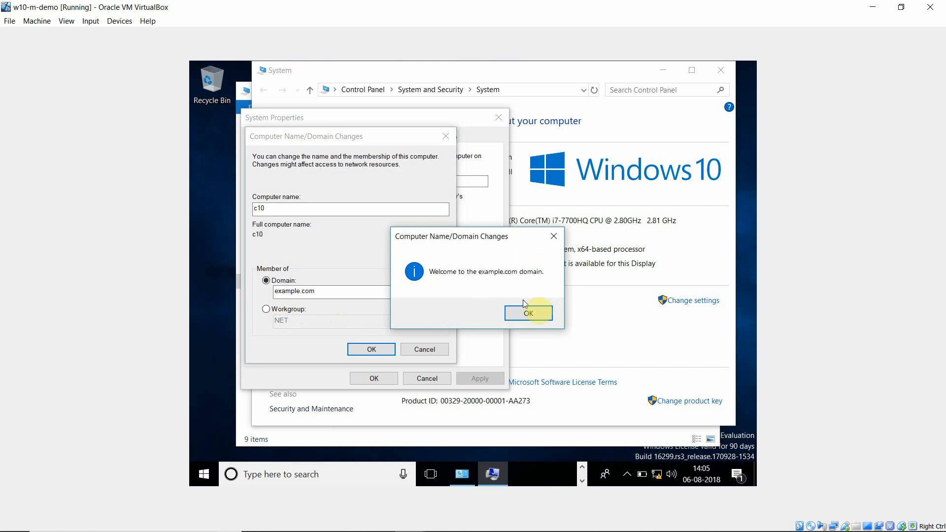
Step: Acknowledge the welcome and restart notices, close System Properties, and restart the Windows 10 client now
left_click(544, 314)
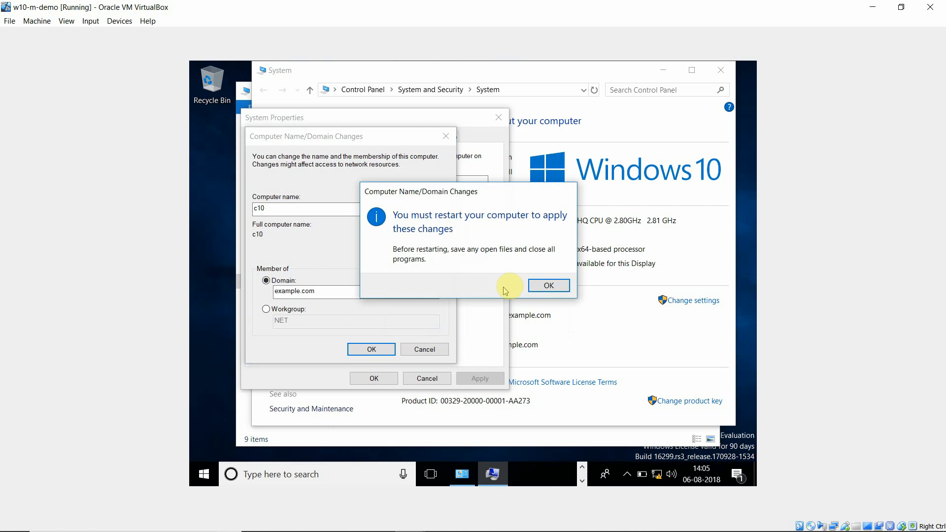
left_click(545, 283)
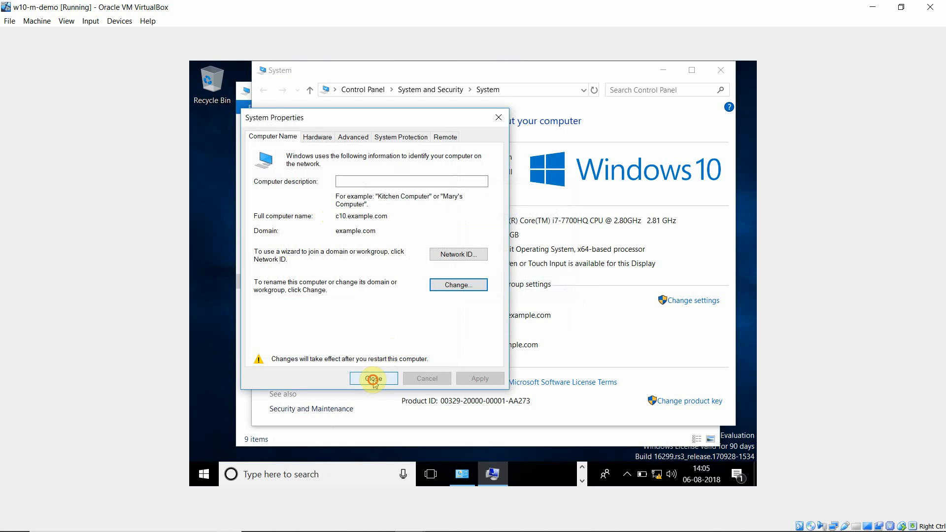
left_click(373, 377)
left_click(476, 280)
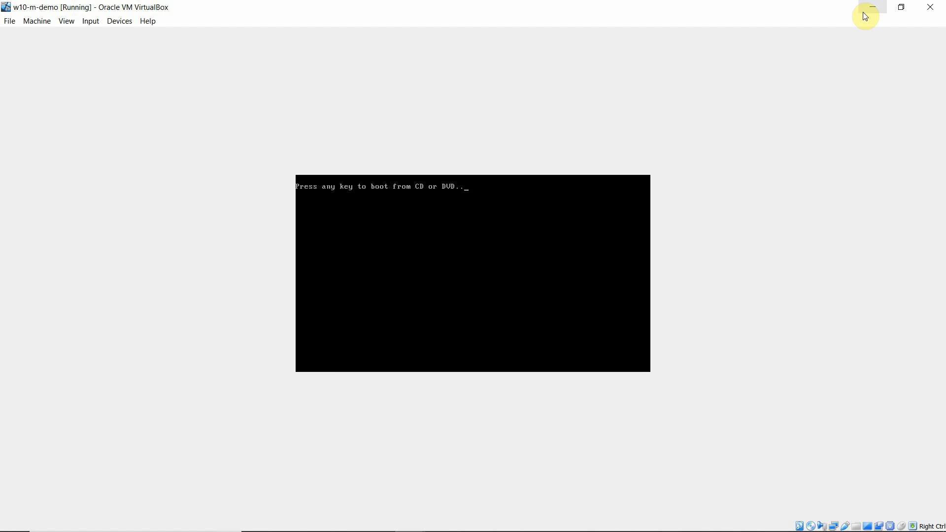
Step: Switch to the running w16-m-demo server virtual machine window through VirtualBox Manager
left_click(870, 8)
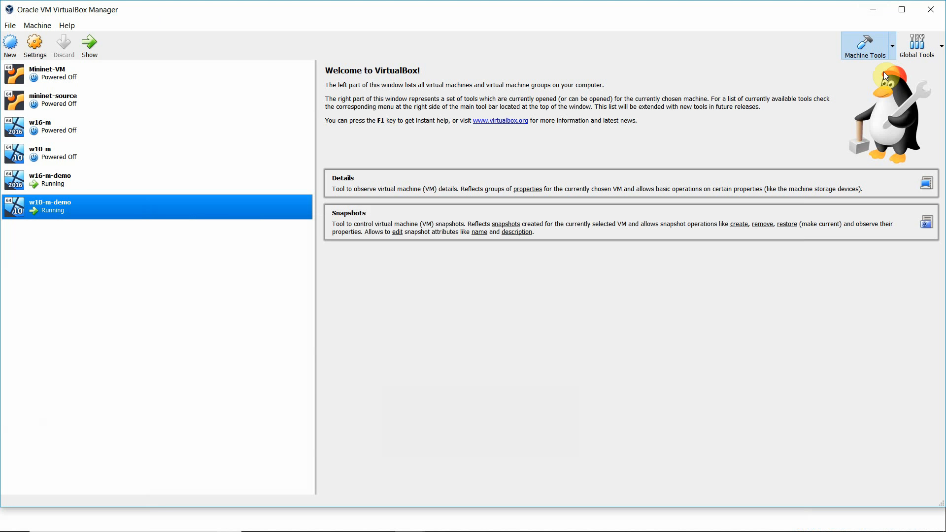
left_click(59, 183)
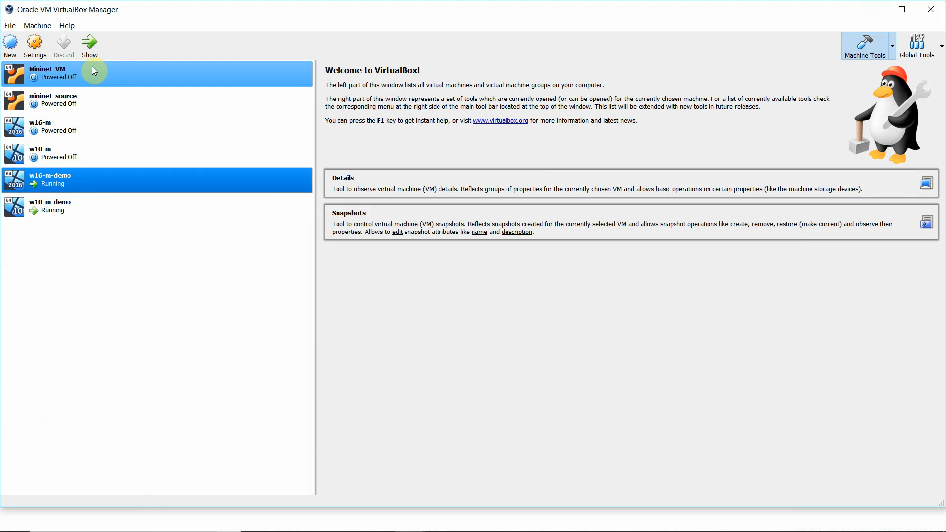
left_click(89, 44)
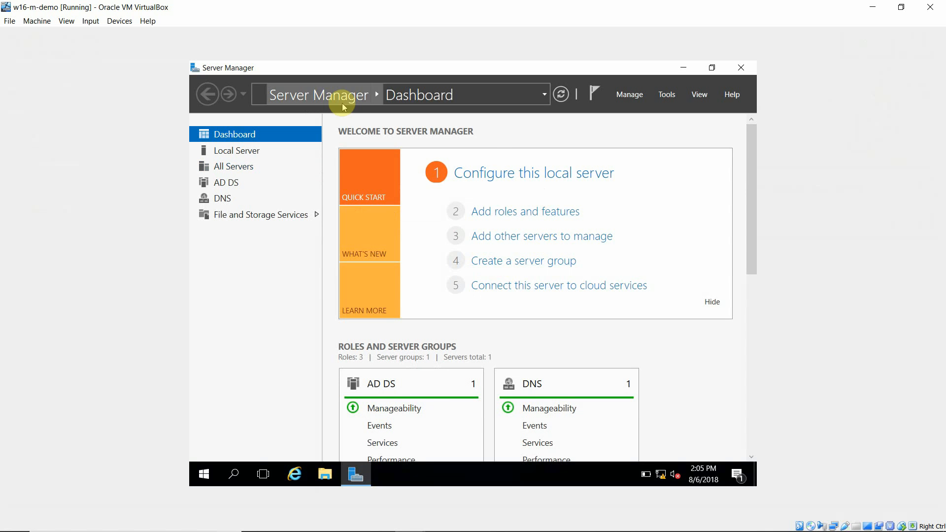
Step: Open Active Directory Users and Computers and inspect the example.com Domain Controllers, Computers and Users containers
left_click(672, 94)
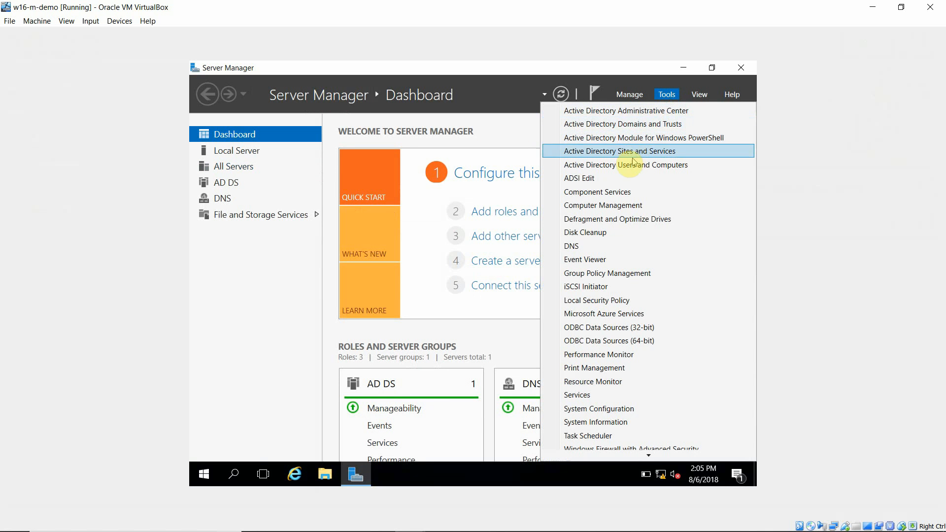
left_click(581, 166)
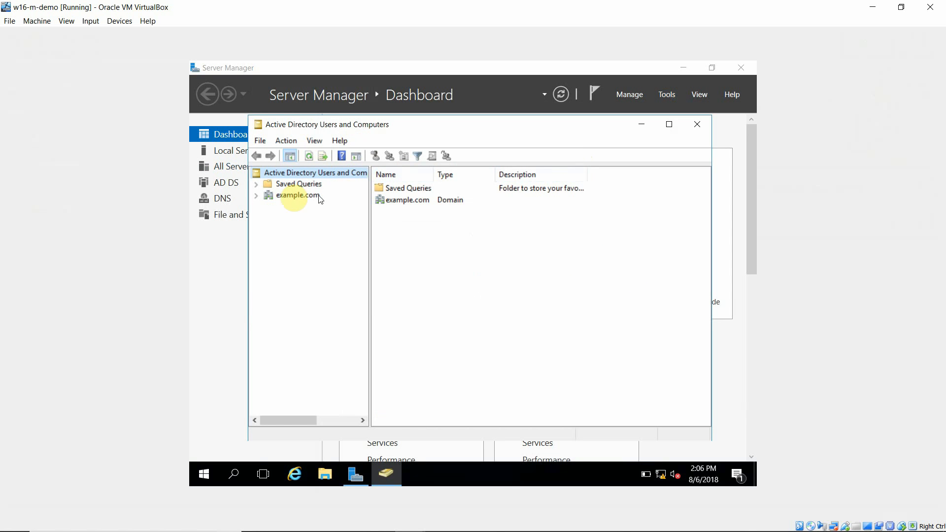
left_click(256, 196)
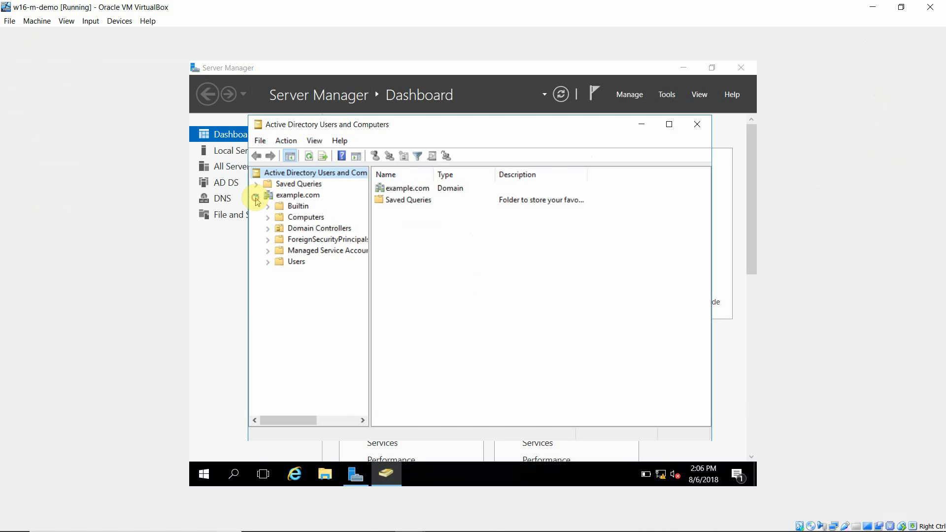
left_click(308, 228)
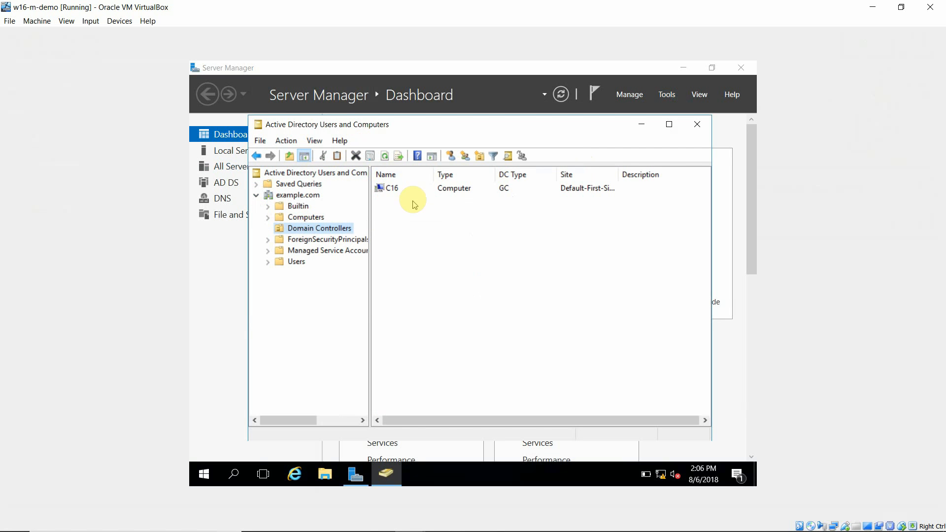
left_click(306, 217)
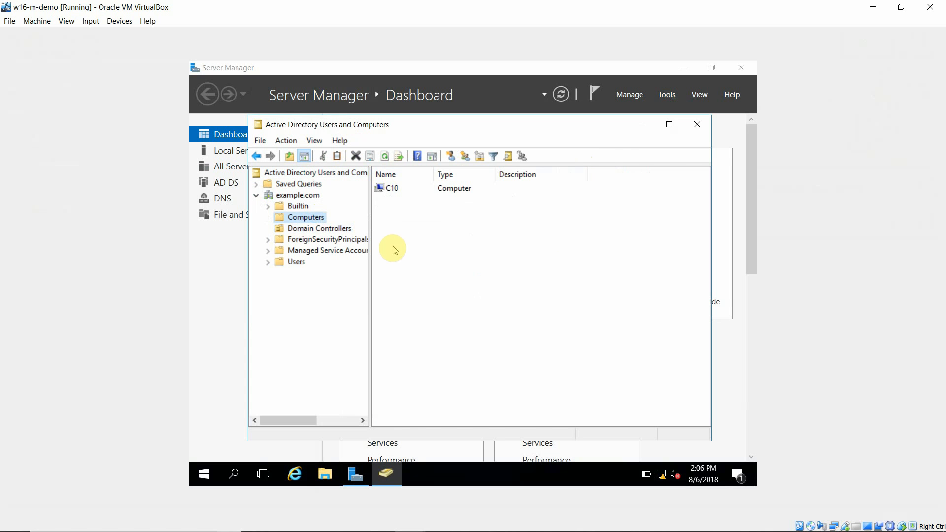
left_click(272, 261)
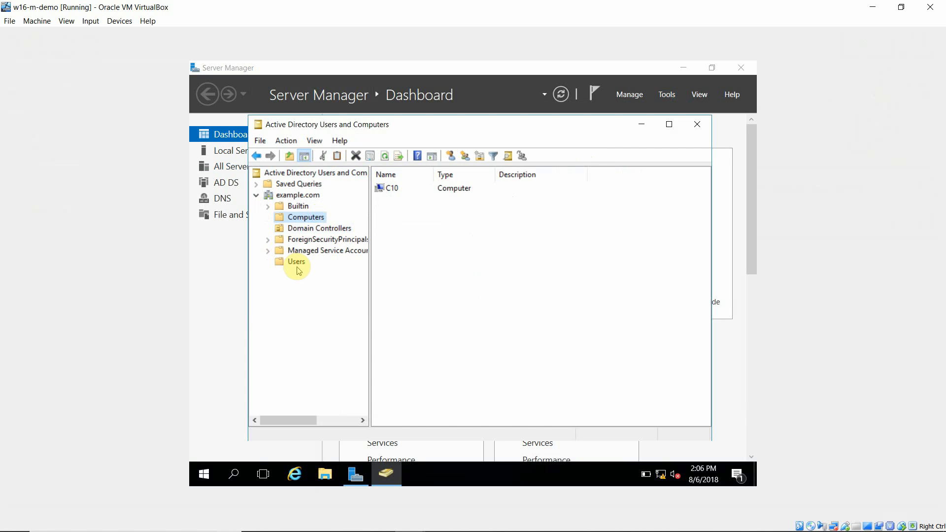
left_click(297, 263)
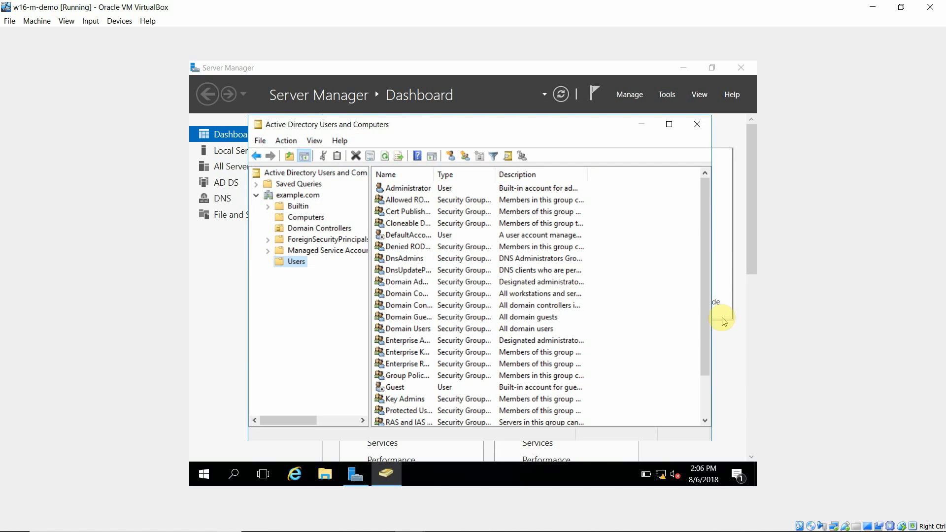
left_click_drag(705, 334, 714, 386)
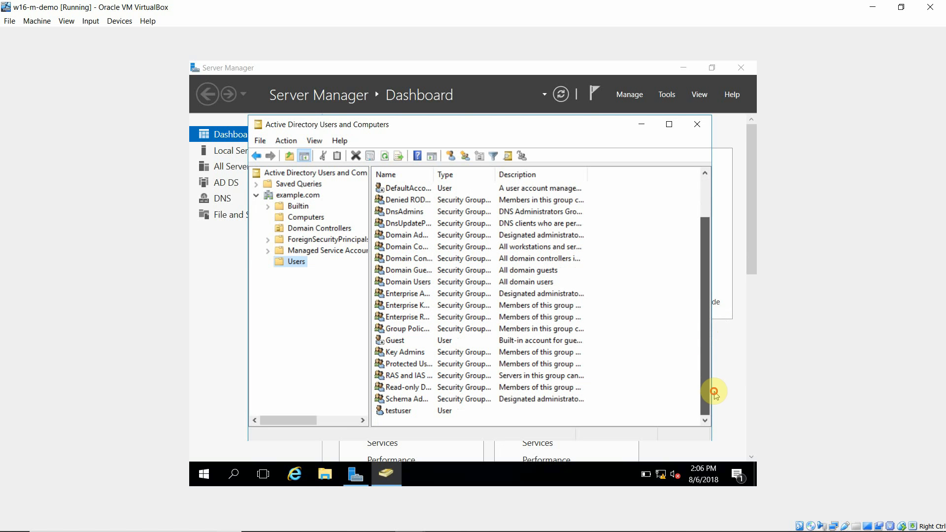
Step: Create a new user object in the example.com Users container, entering the user's first name and user logon name
right_click(300, 262)
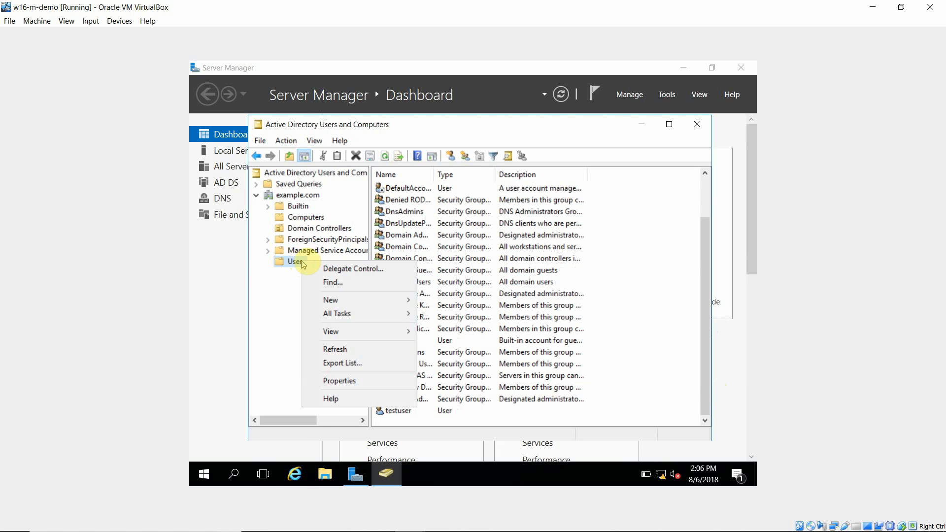
mouse_move(370, 302)
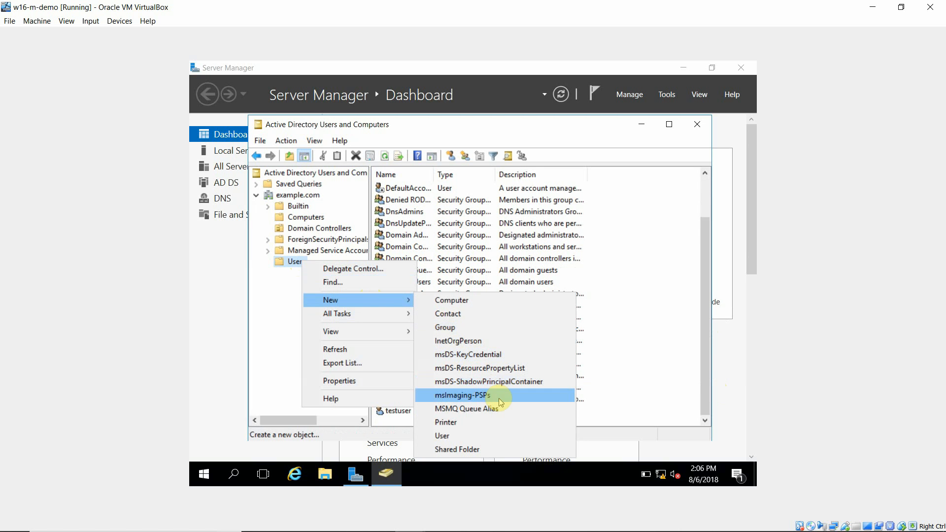
left_click(463, 436)
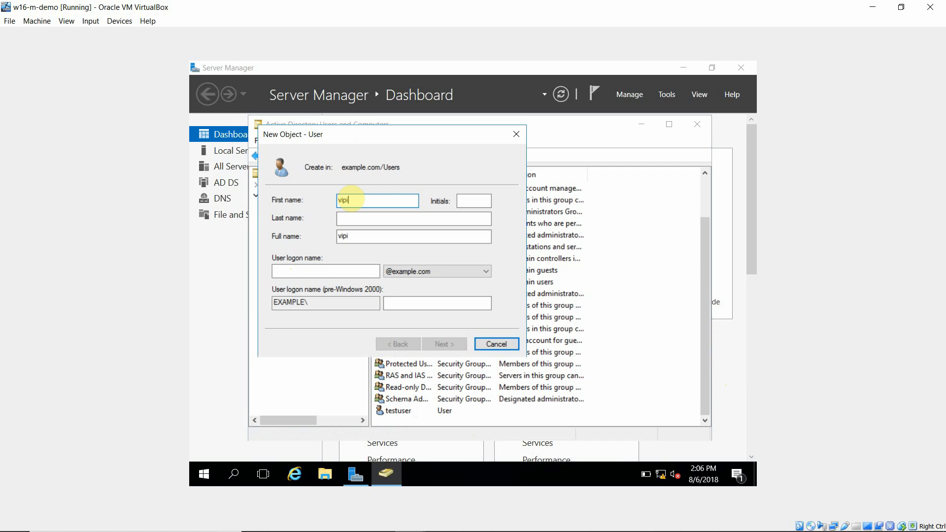
key("Tab")
key("Tab")
key("Tab")
key("Tab")
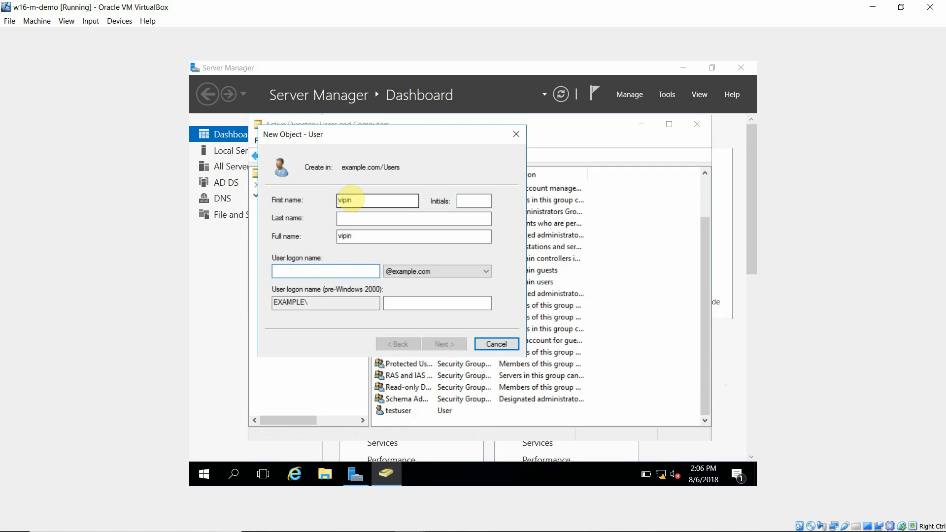
type("vipin")
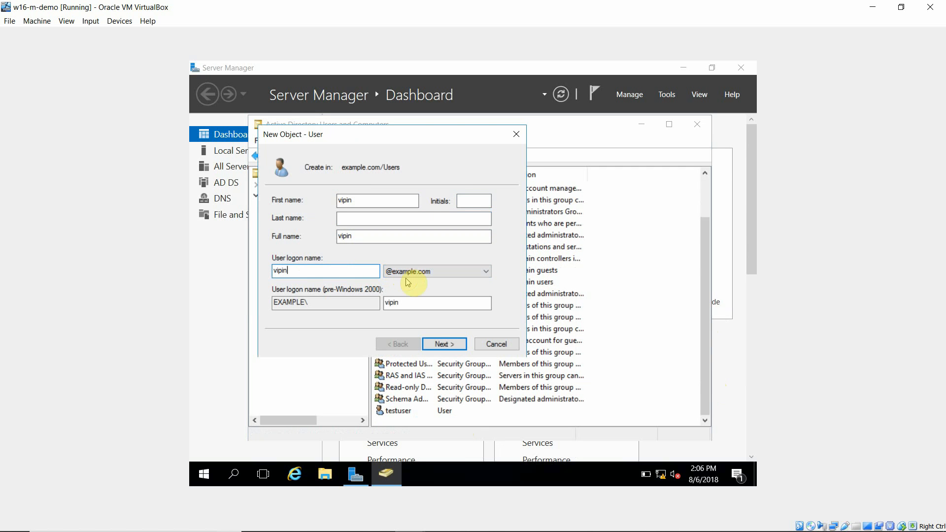
left_click(446, 344)
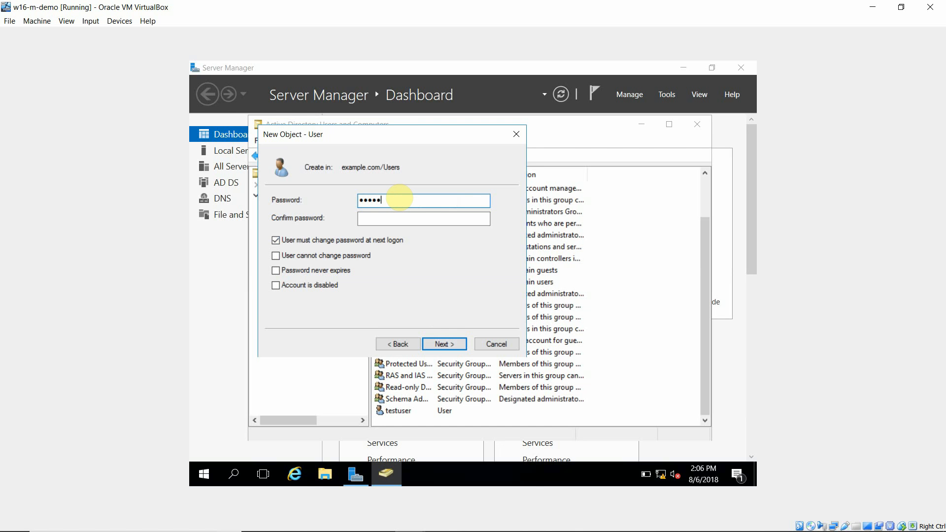
Step: Enter and confirm the new account's password, clear 'User must change password at next logon', and finish creating the user
key("Tab")
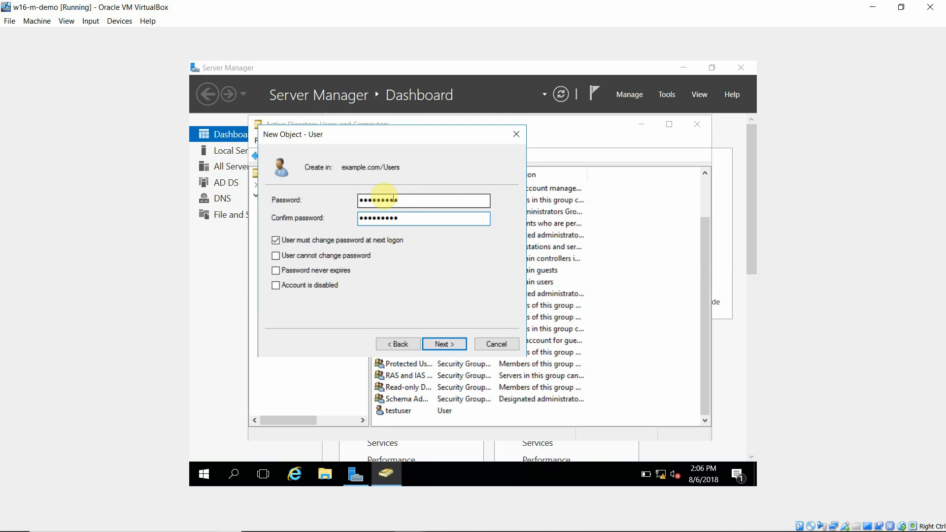
left_click(288, 241)
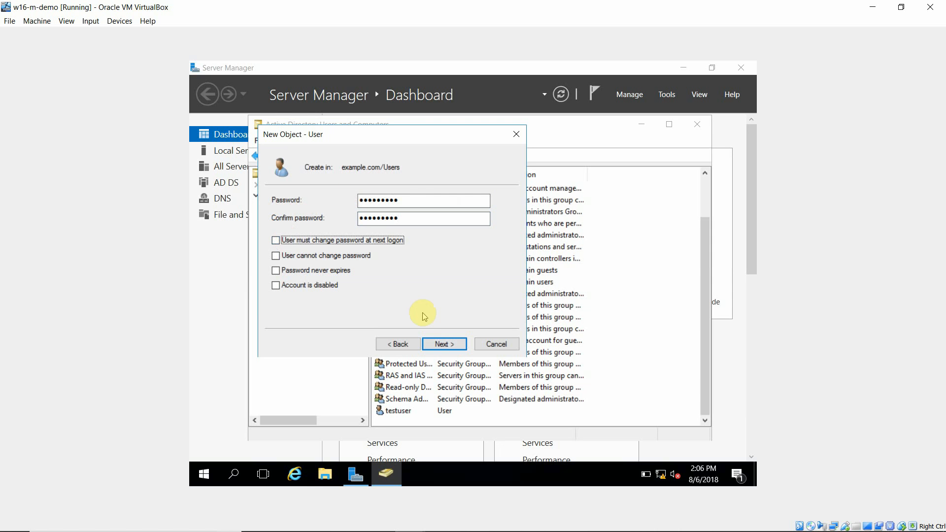
left_click(441, 345)
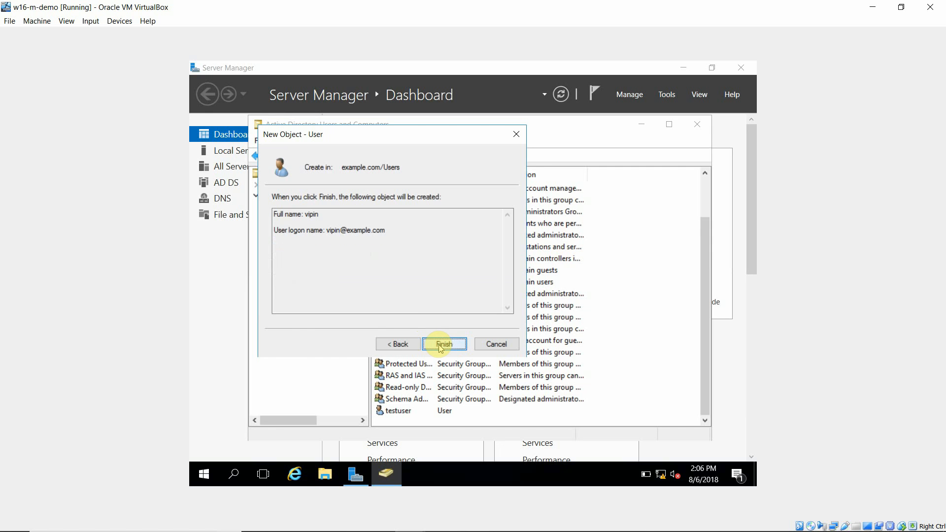
left_click(442, 344)
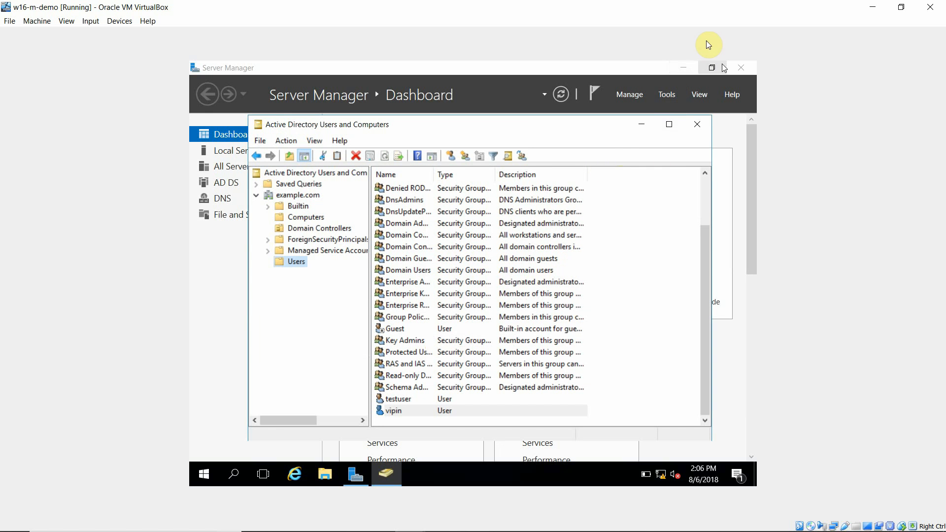
Step: Minimize Server Manager and switch to the running w10-m-demo client virtual machine window through VirtualBox Manager
left_click(687, 66)
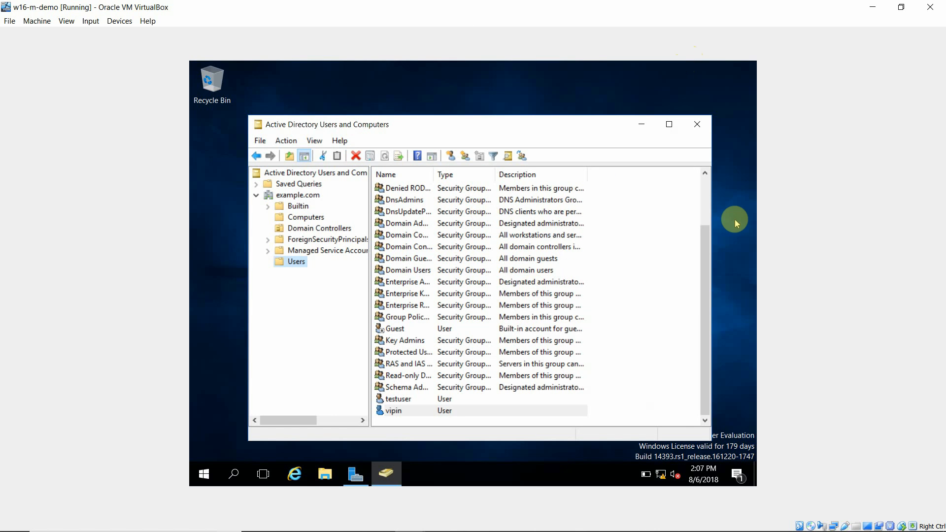
left_click(868, 7)
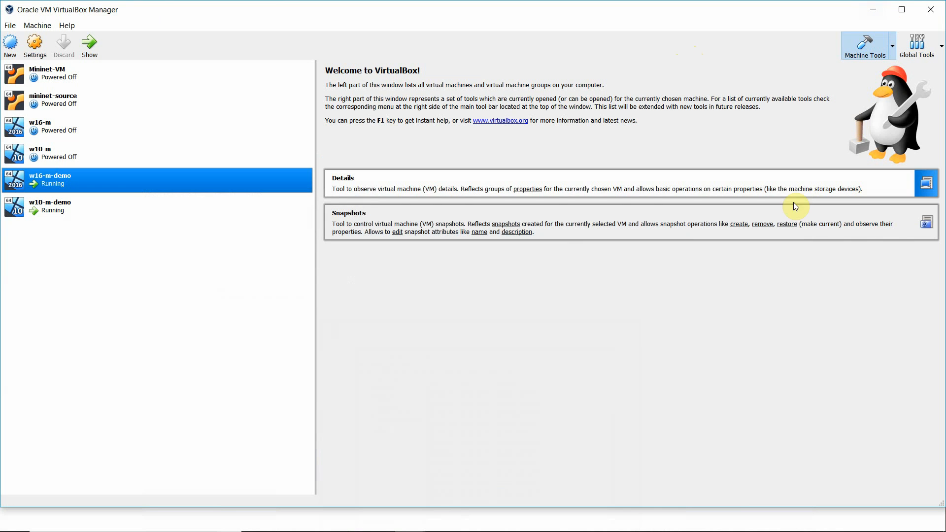
left_click(34, 212)
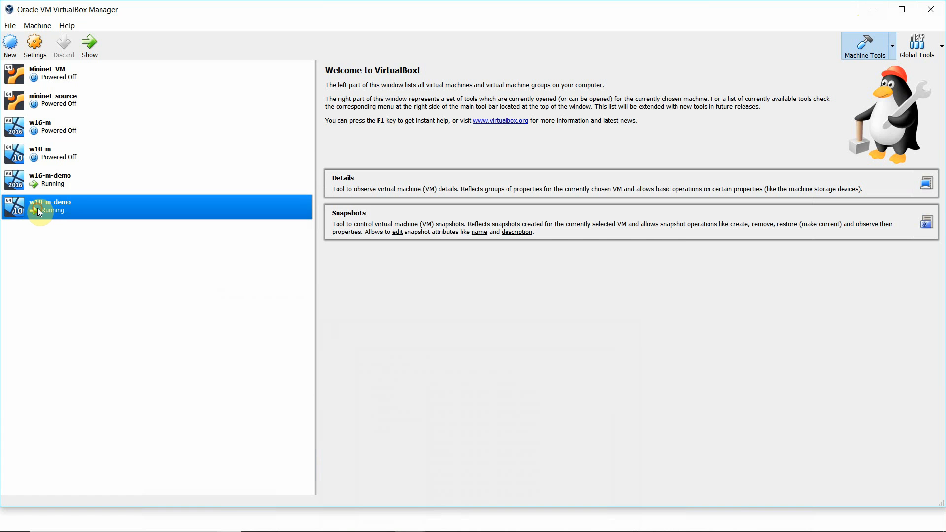
left_click(90, 44)
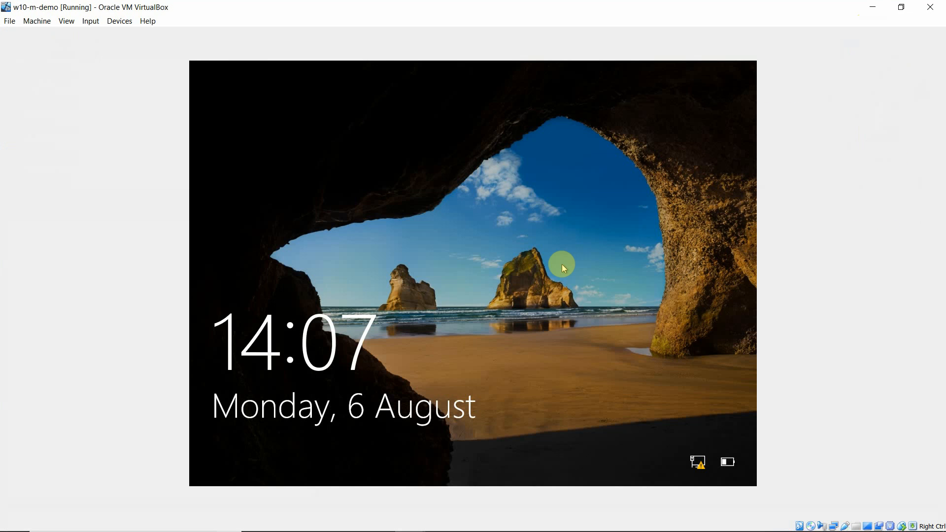
Step: Sign in on the Windows 10 client as Other user with the new domain account's user name and password
left_click(403, 363)
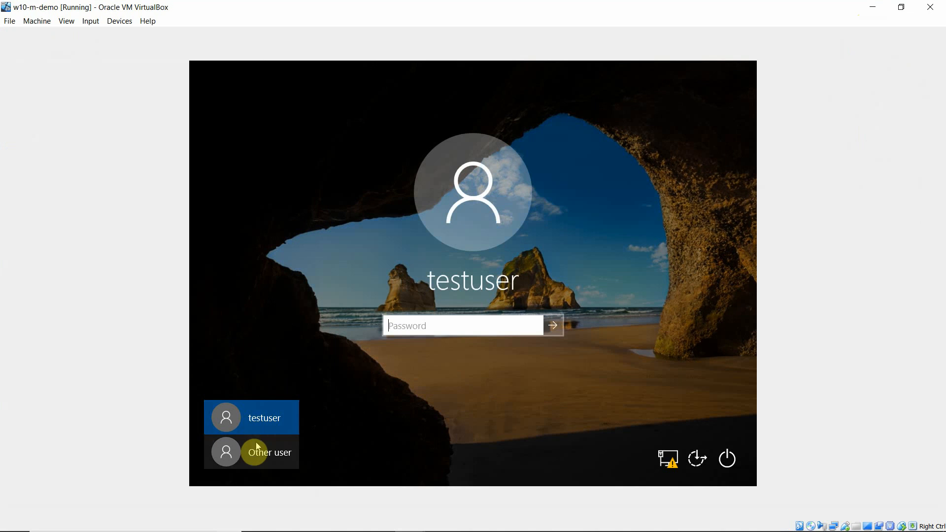
left_click(254, 456)
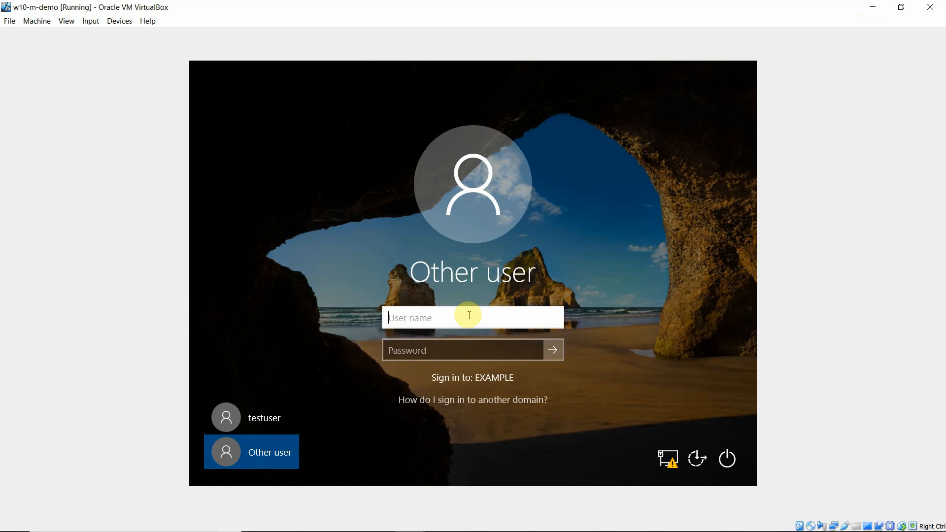
type("vipin")
key("Tab")
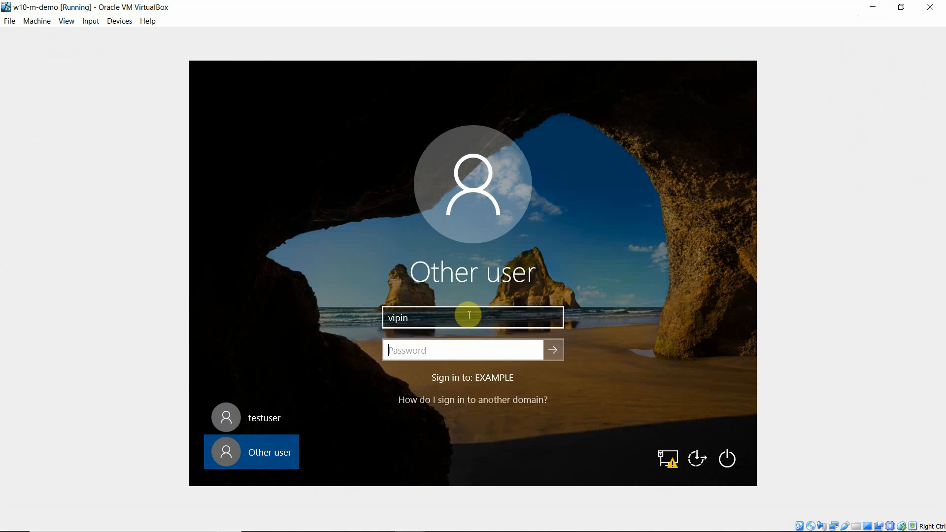
type("*********")
key("Return")
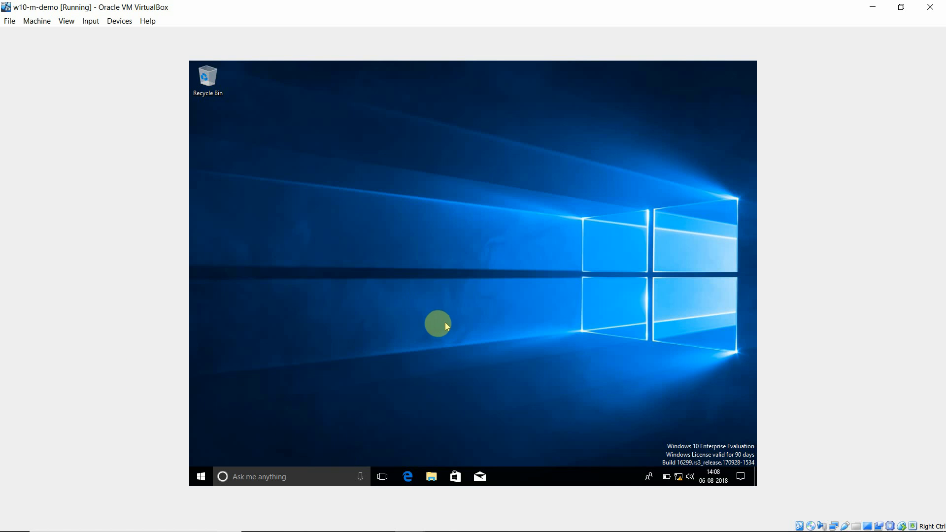
left_click(201, 477)
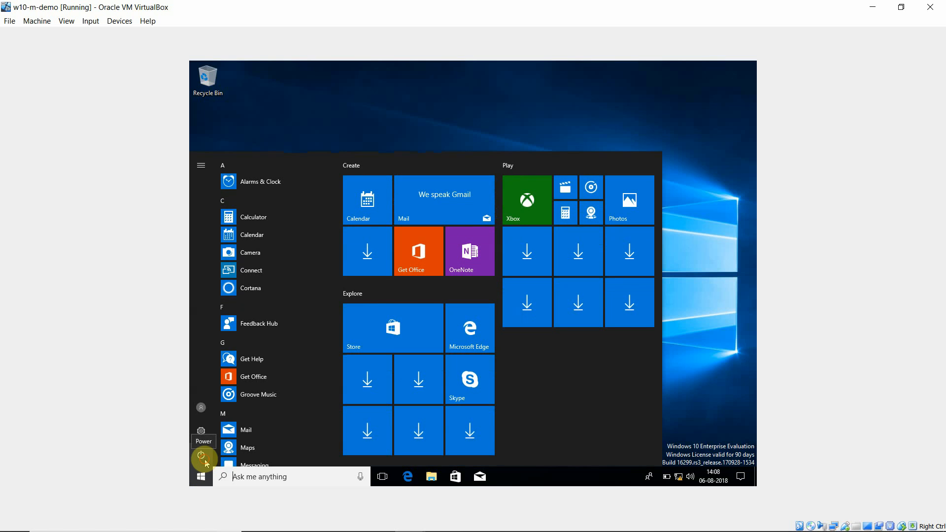
left_click(202, 457)
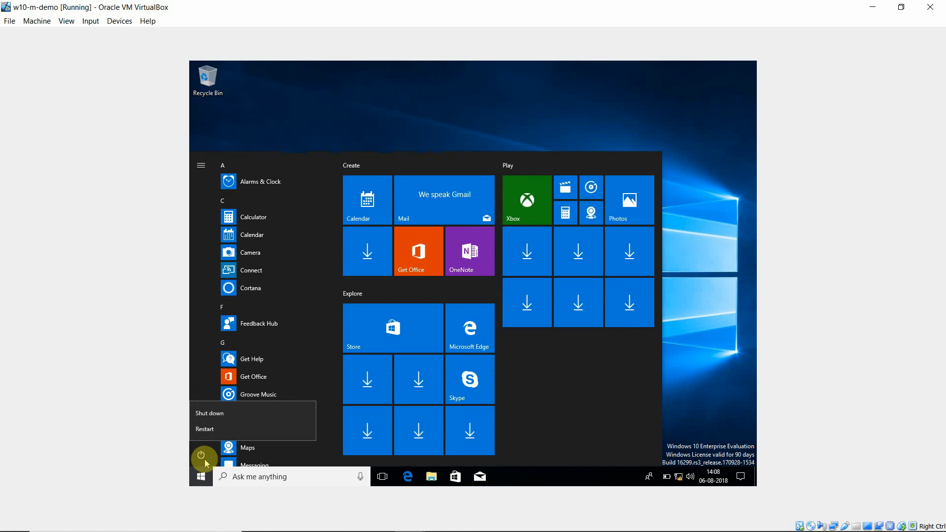
left_click(732, 302)
left_click(545, 144)
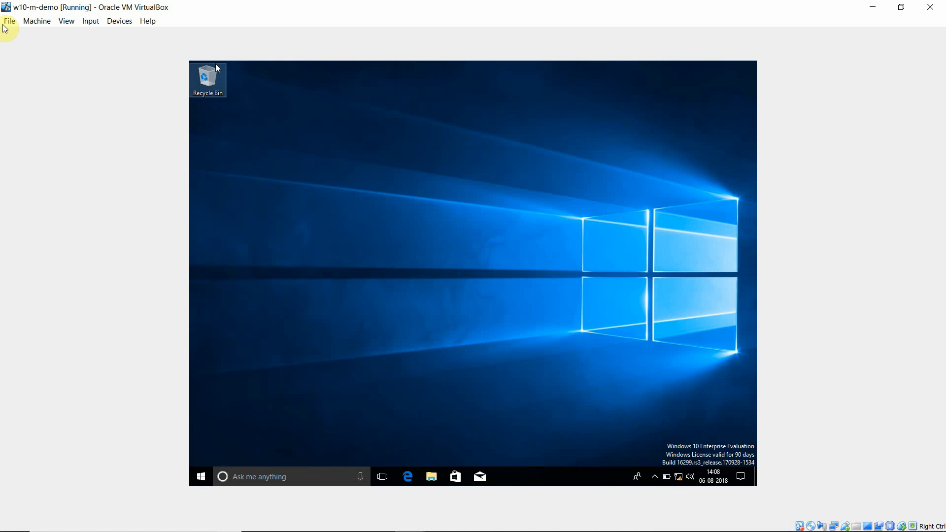
Step: Send Ctrl-Alt-Del to the client virtual machine and sign out of the domain account
left_click(90, 21)
mouse_move(105, 34)
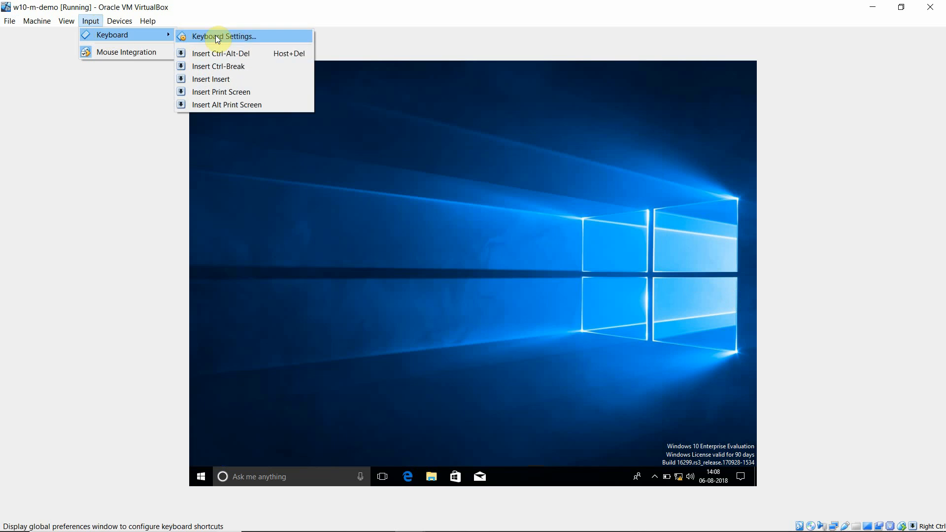
left_click(232, 55)
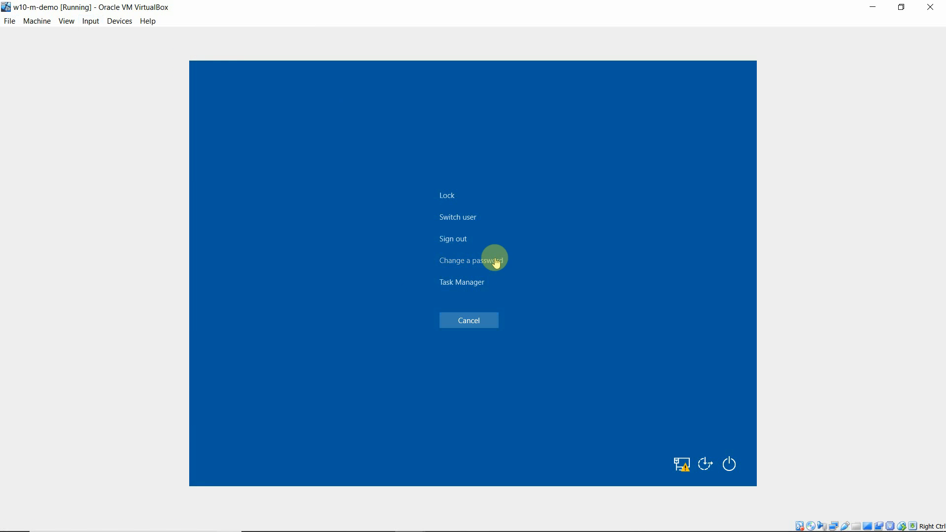
left_click(448, 239)
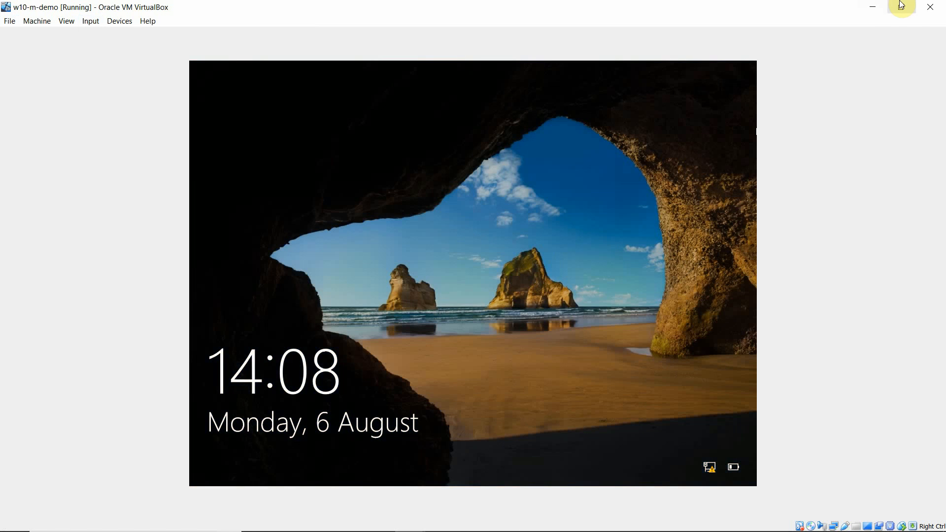
Step: Switch back to the running w16-m-demo server virtual machine window through VirtualBox Manager
left_click(872, 7)
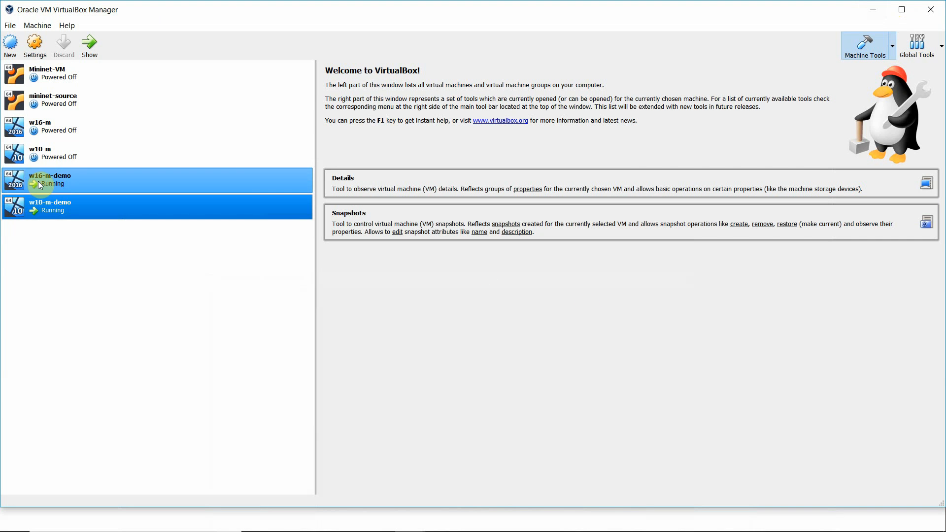
left_click(11, 183)
left_click(87, 43)
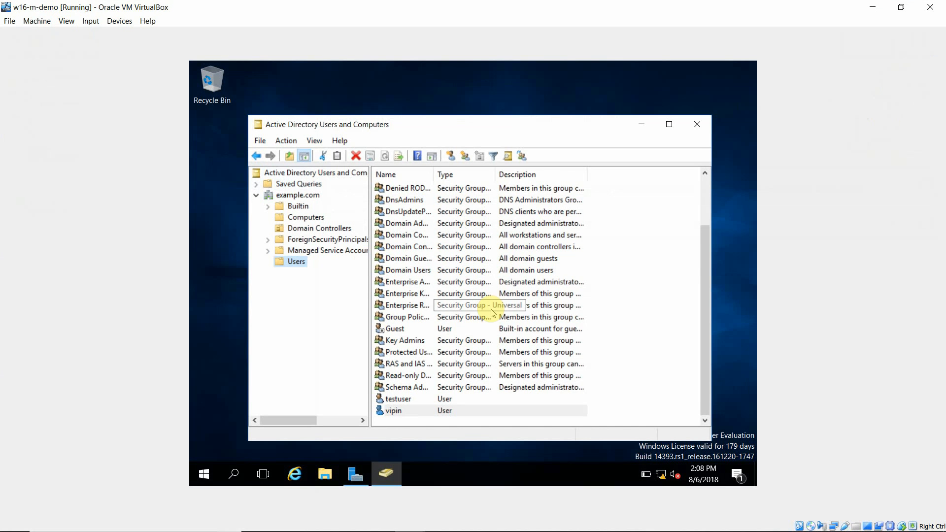
Step: Minimize Active Directory Users and Computers, the server window and VirtualBox Manager
left_click(640, 124)
left_click(873, 7)
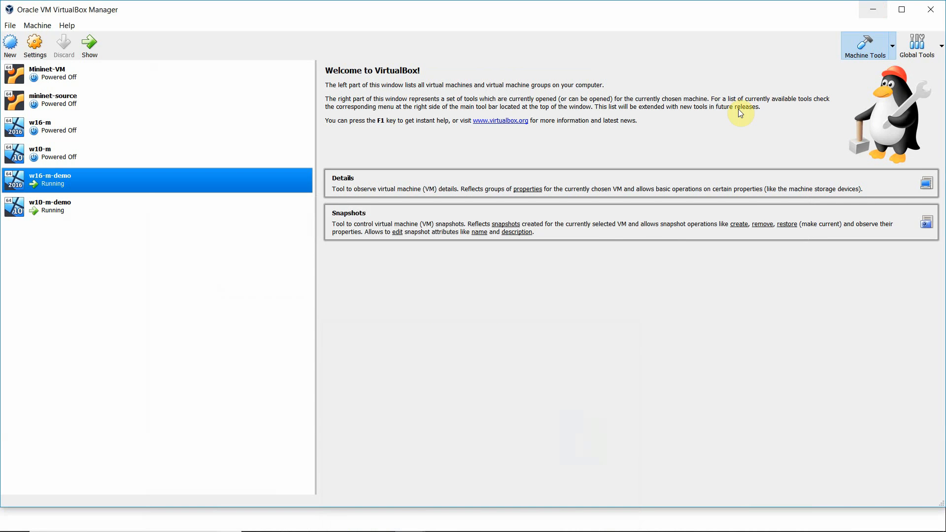
left_click(872, 10)
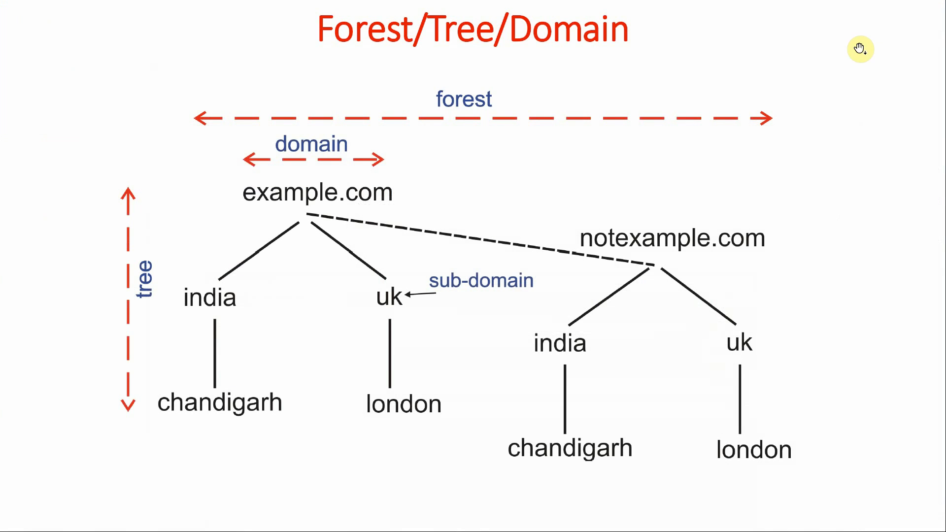